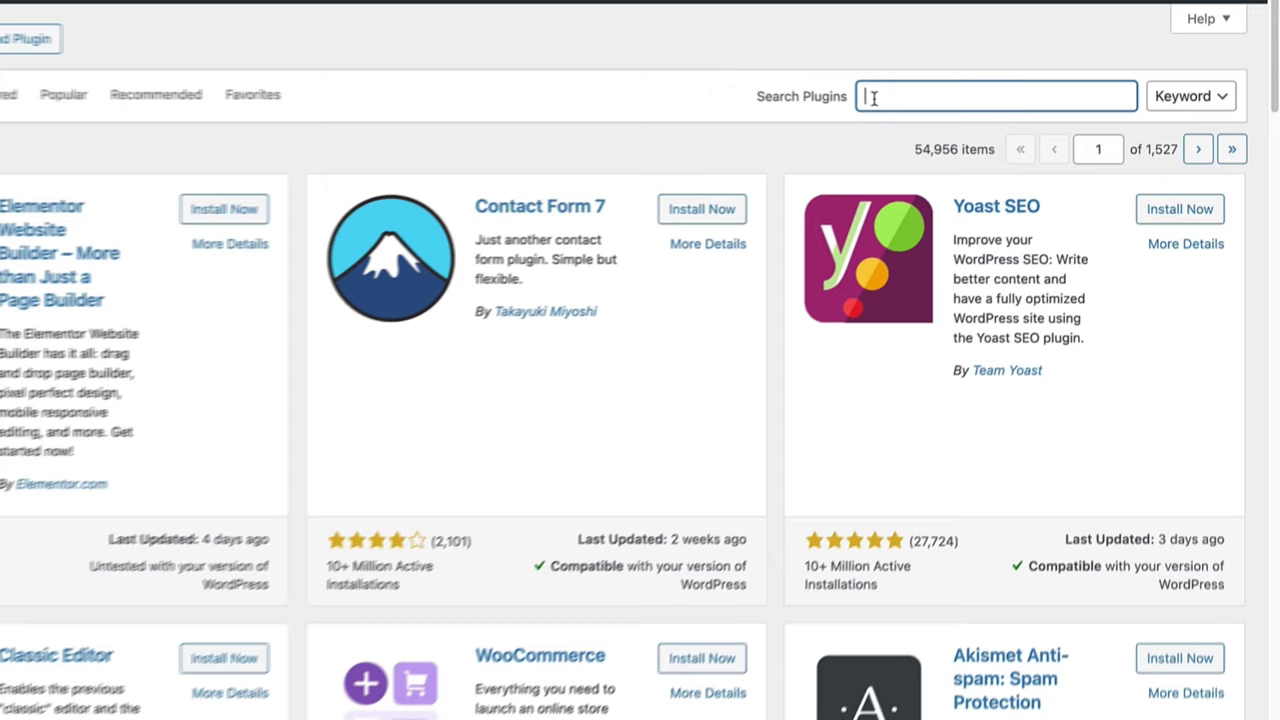
Step: Find, install and activate the Create Block Theme plugin, and open its admin page
{"action": "type", "text": "Create block theme"}
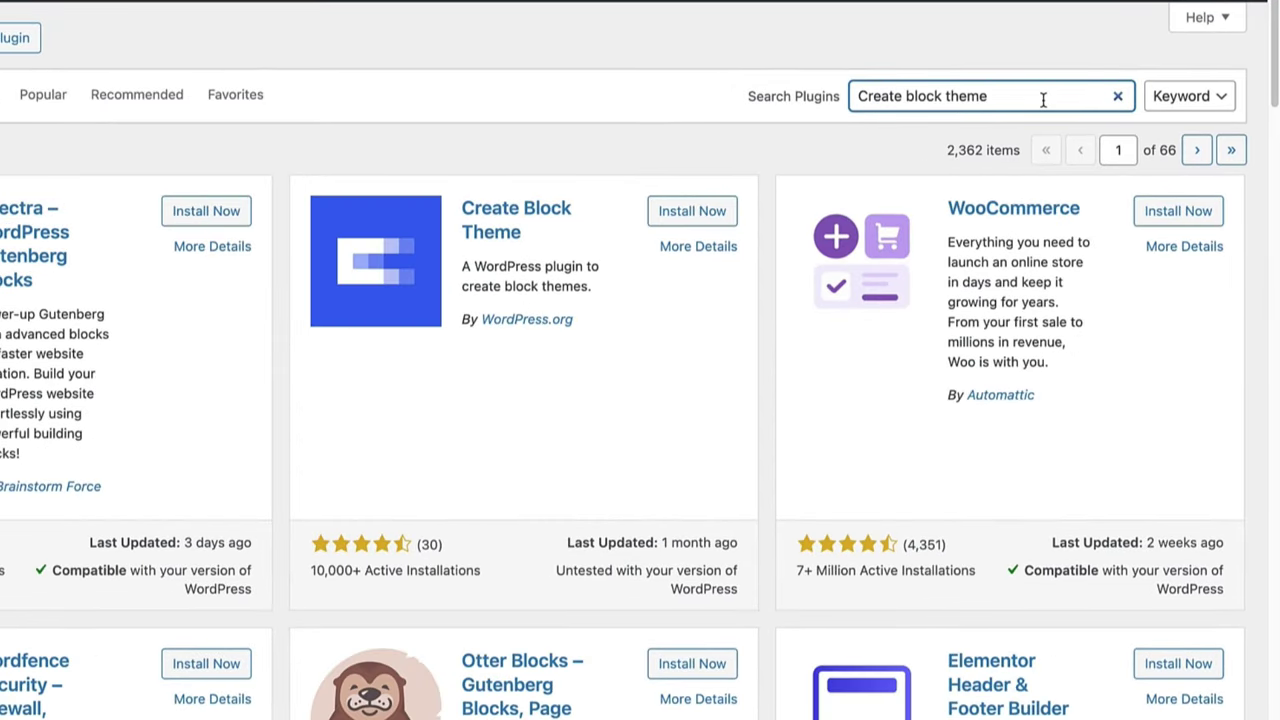
{"action": "left_click", "coordinate": [700, 211]}
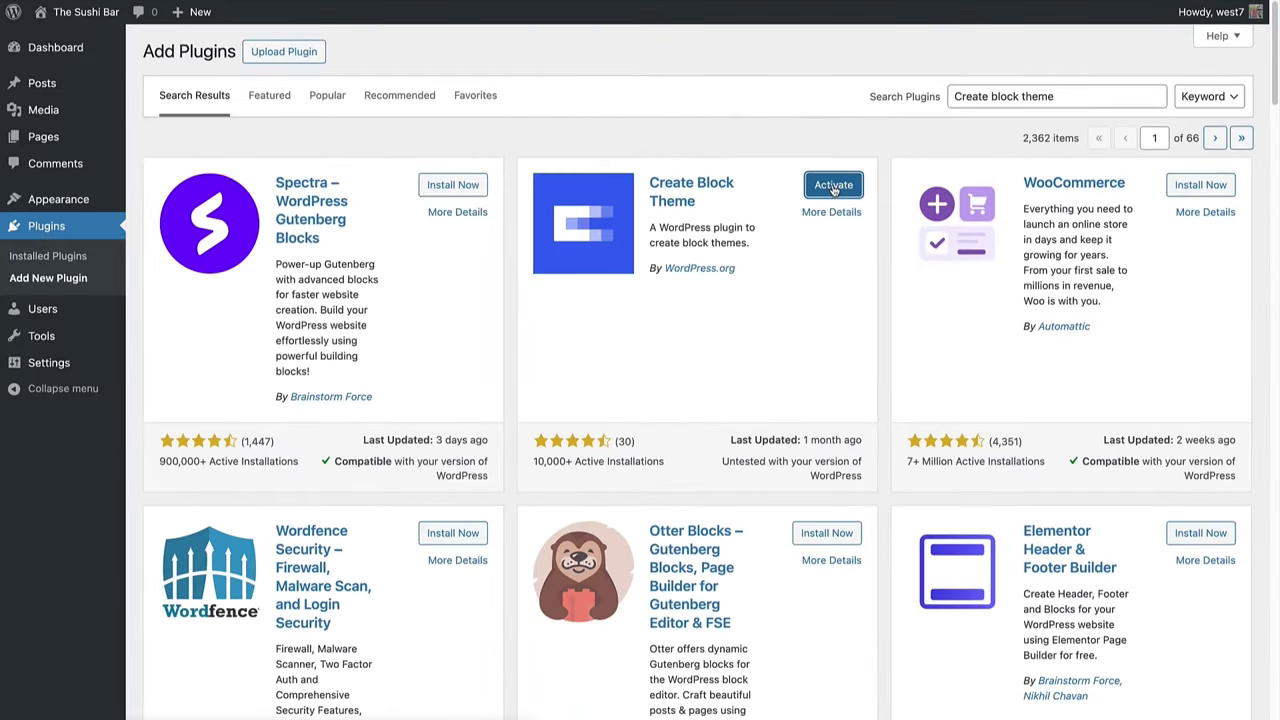
{"action": "left_click", "coordinate": [818, 189]}
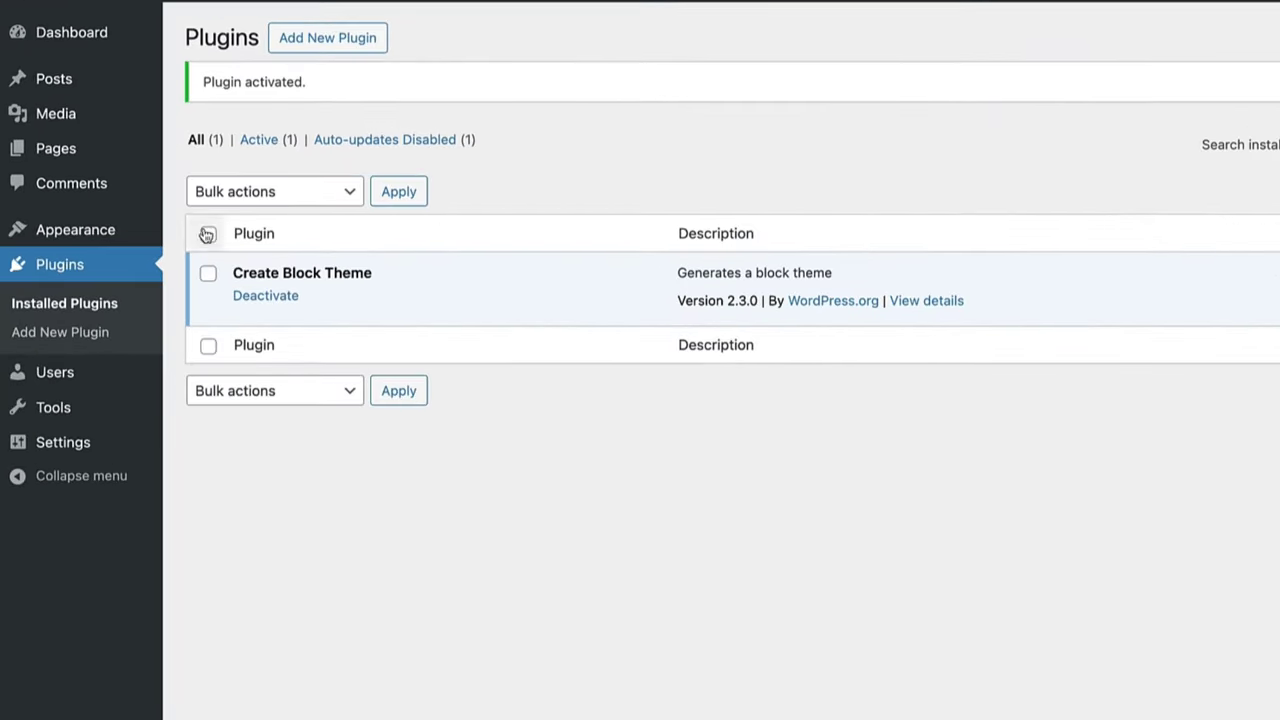
{"action": "mouse_move", "coordinate": [100, 237]}
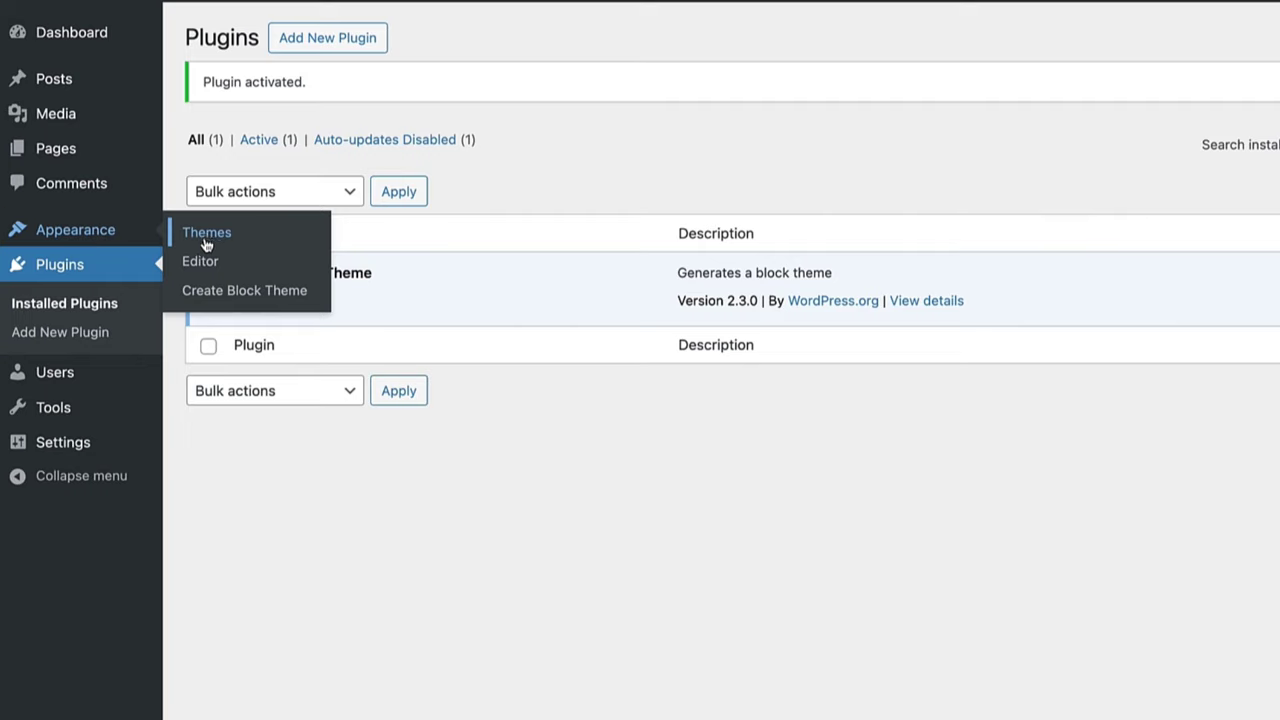
{"action": "left_click", "coordinate": [200, 290]}
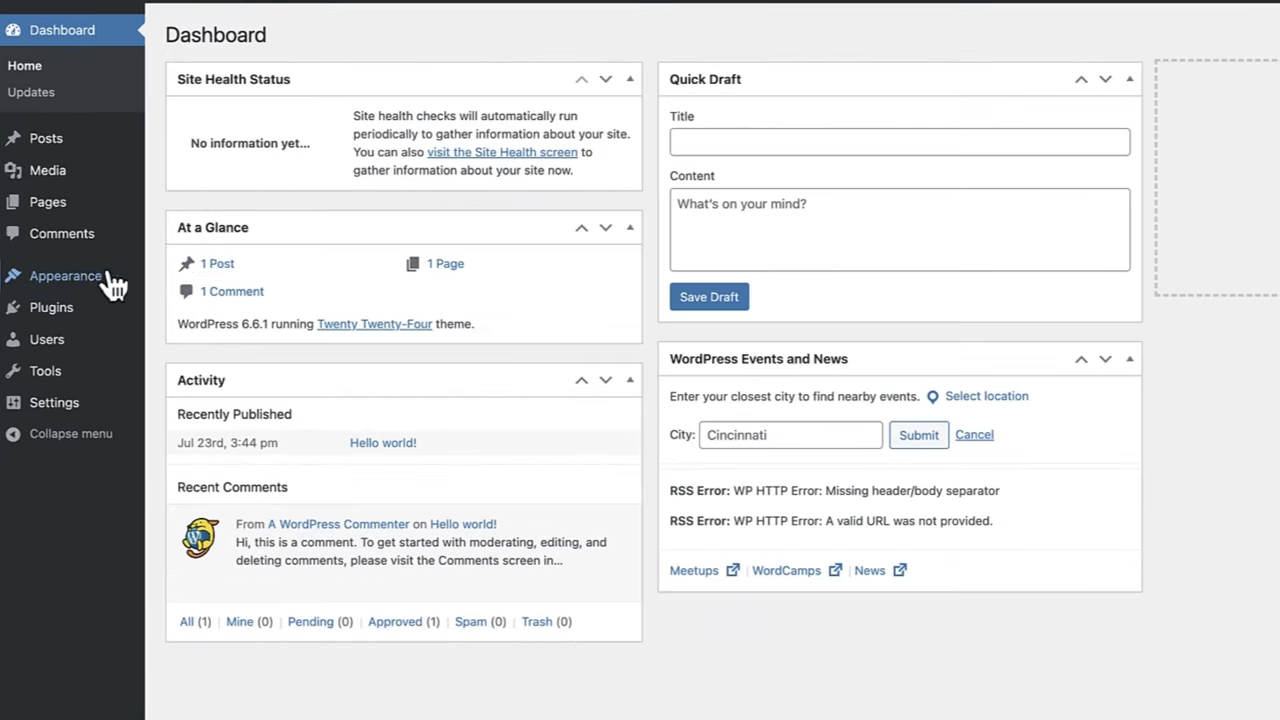
Step: Open the site editor's global styles and bring up the theme's color palette for editing
{"action": "mouse_move", "coordinate": [94, 286]}
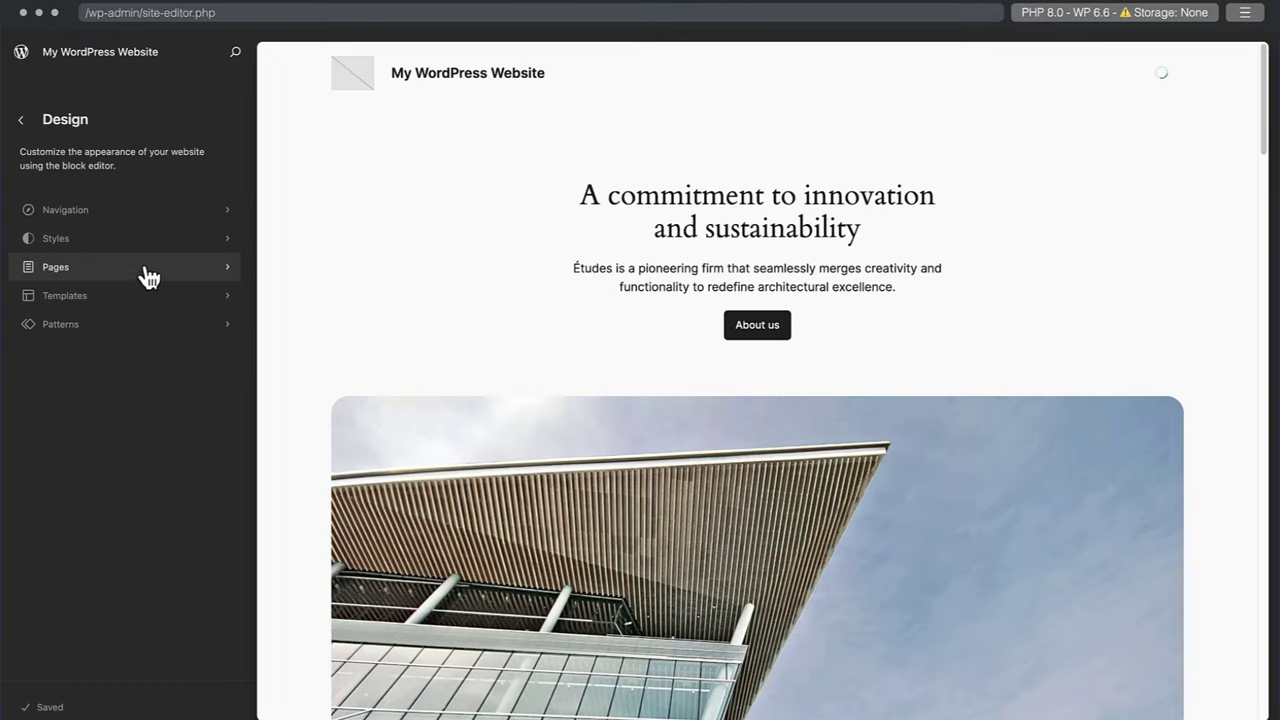
{"action": "left_click", "coordinate": [146, 246]}
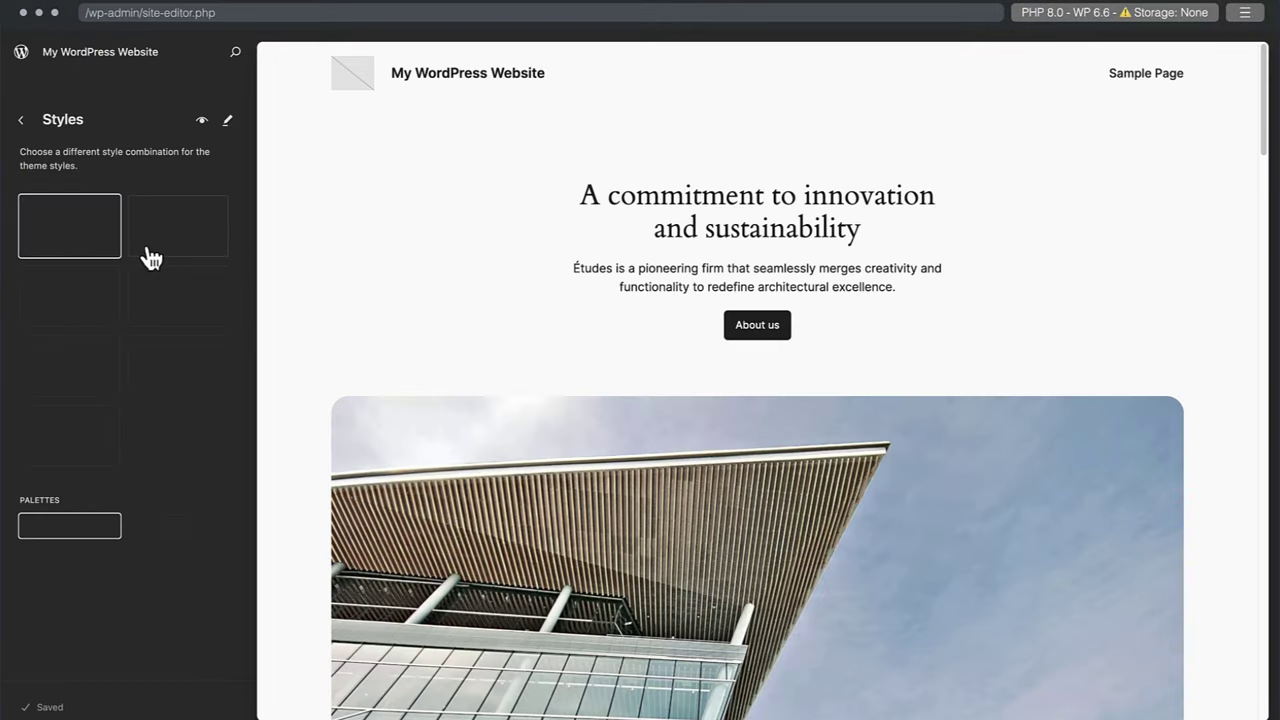
{"action": "left_click", "coordinate": [227, 121]}
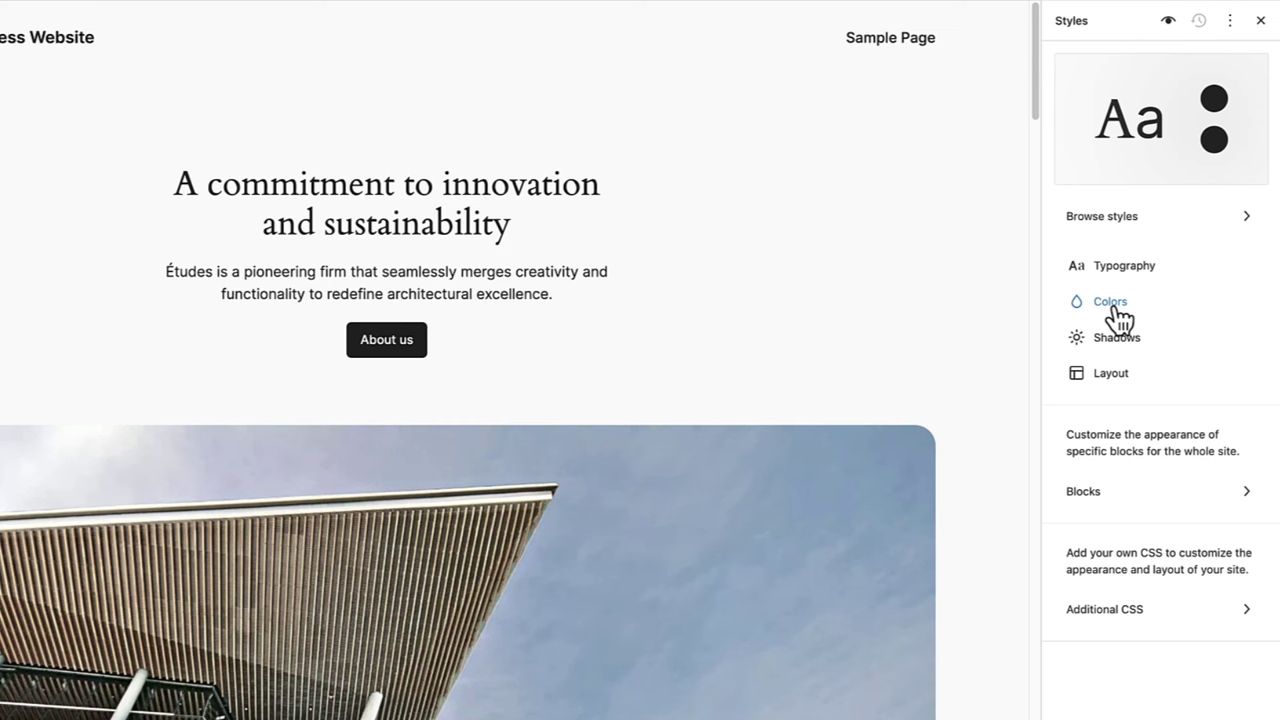
{"action": "left_click", "coordinate": [1113, 303]}
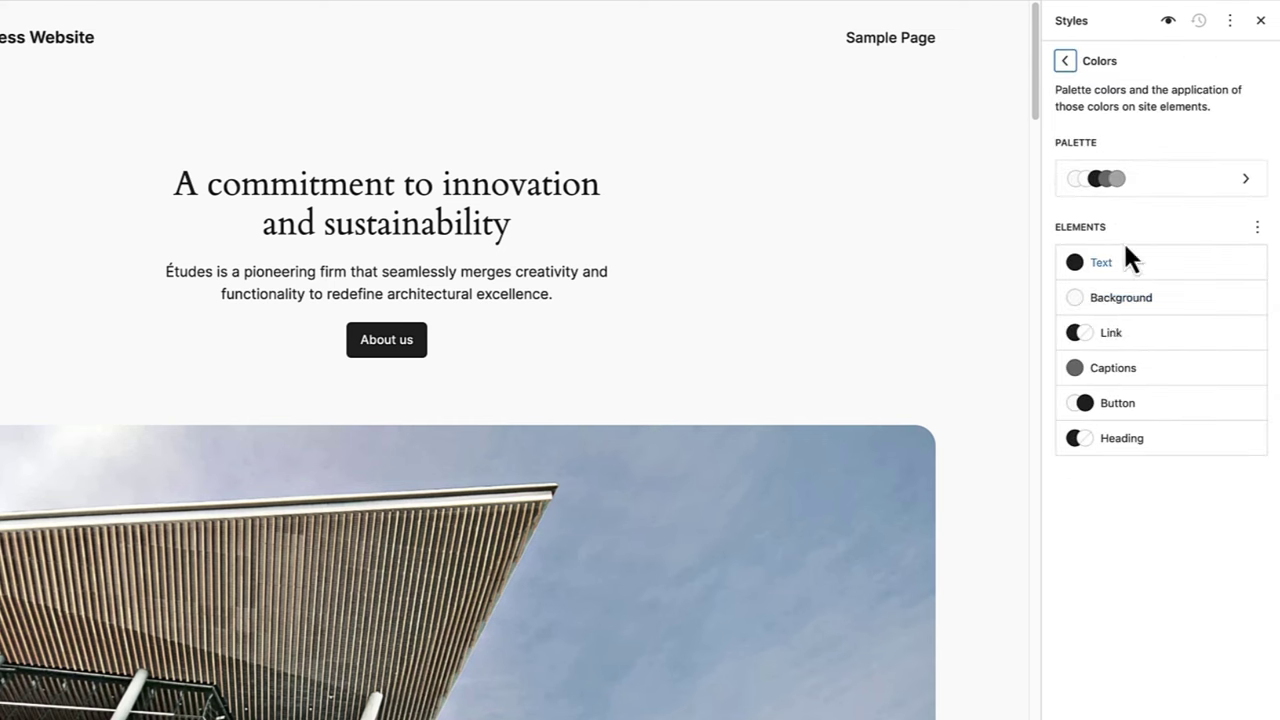
{"action": "left_click", "coordinate": [1136, 196]}
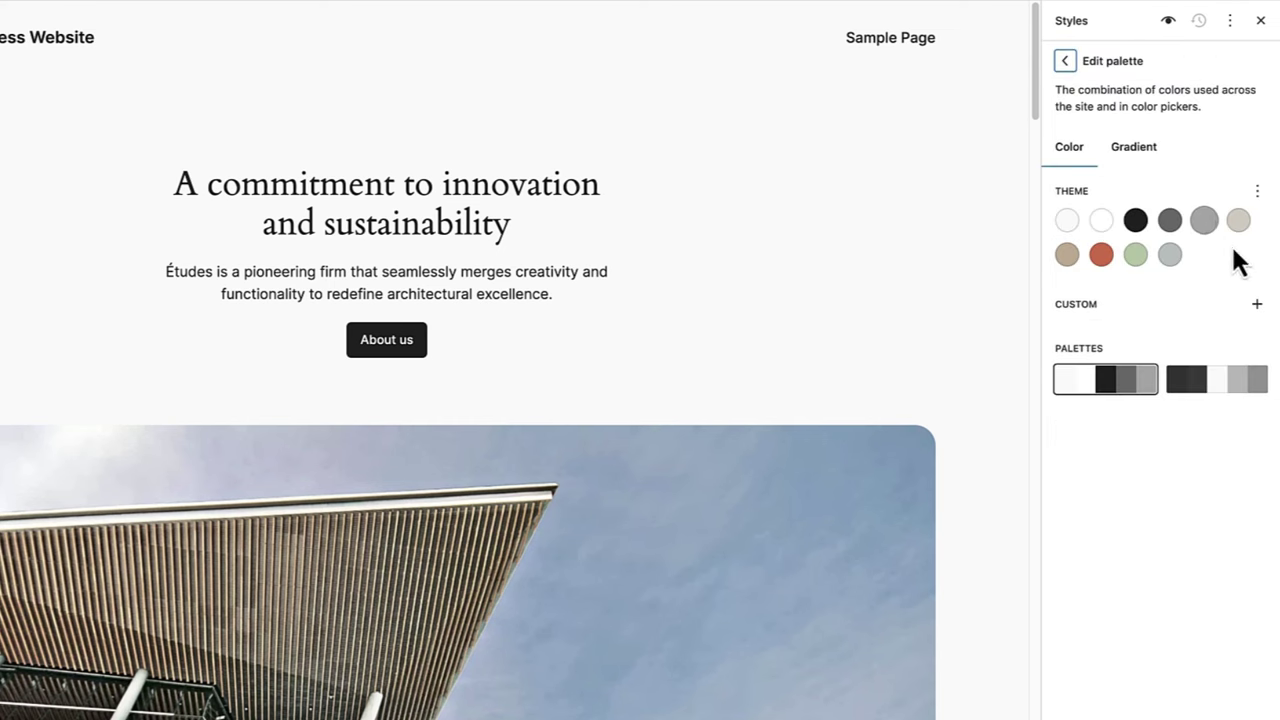
Step: Add a custom palette color with hex value 2C28D0 and name it Blue
{"action": "left_click", "coordinate": [1259, 307]}
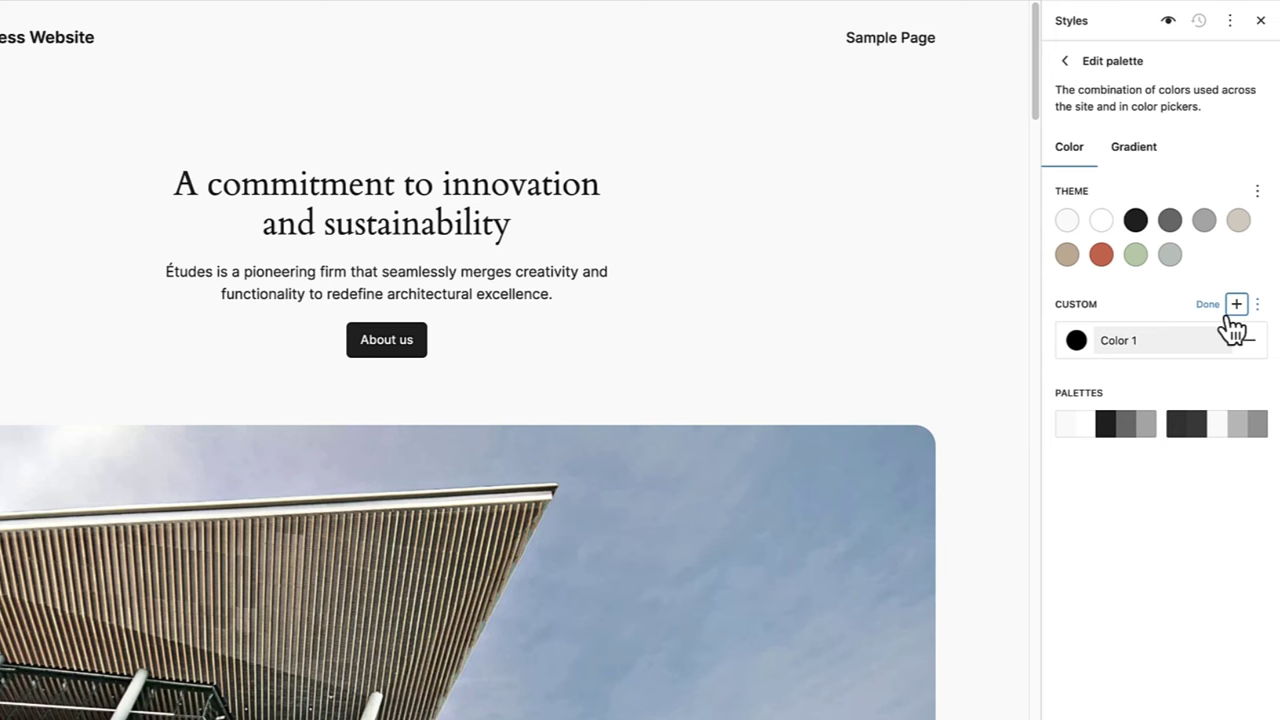
{"action": "left_click", "coordinate": [1078, 344]}
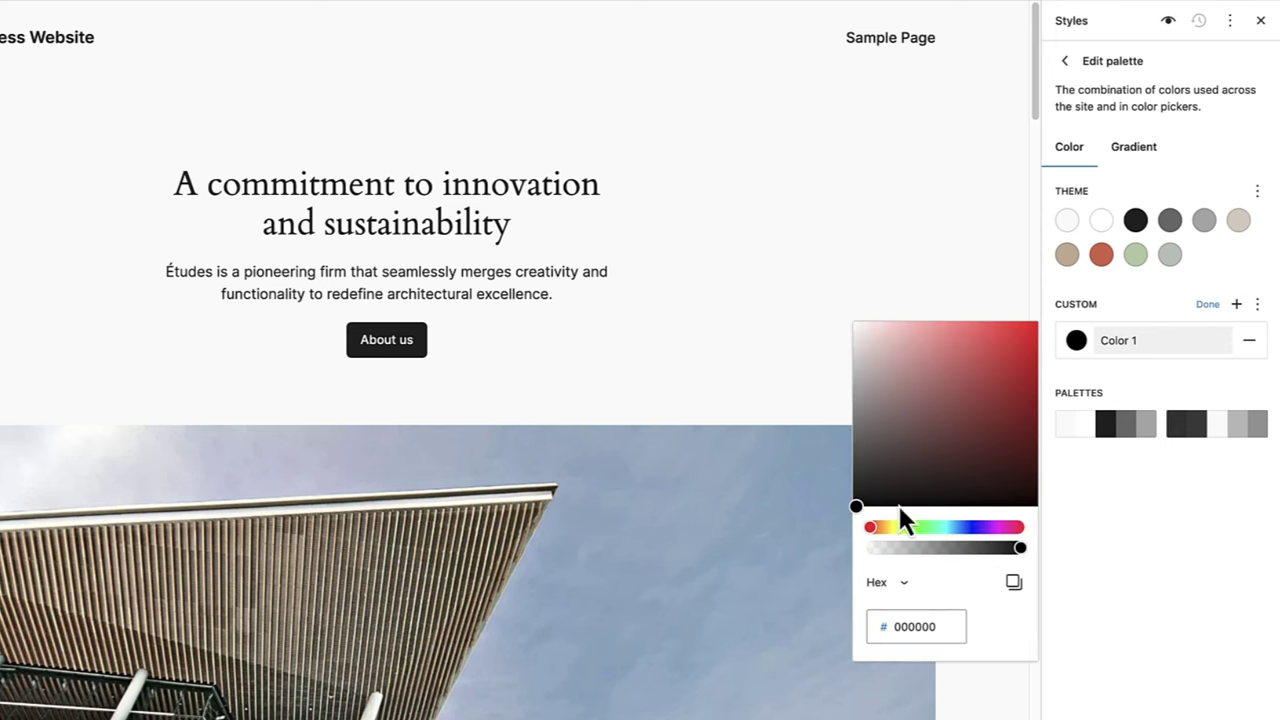
{"action": "left_click_drag", "start_coordinate": [873, 528], "coordinate": [971, 528]}
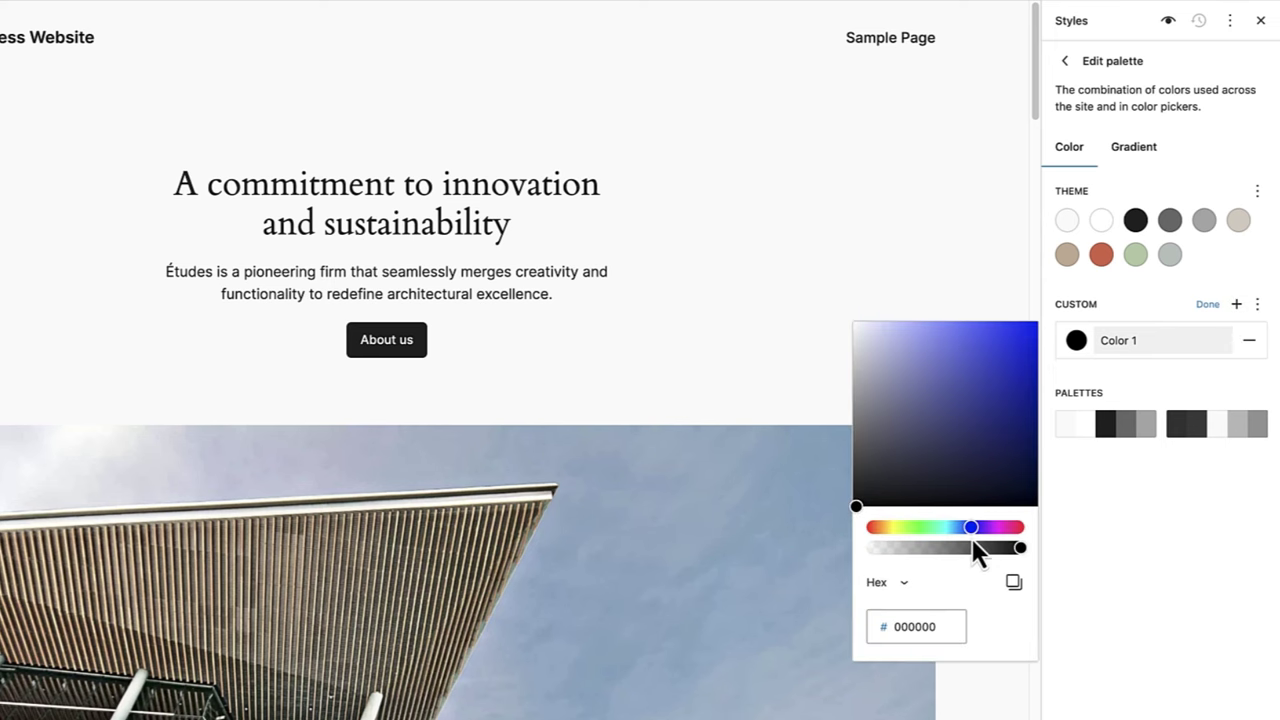
{"action": "left_click_drag", "start_coordinate": [855, 510], "coordinate": [975, 394]}
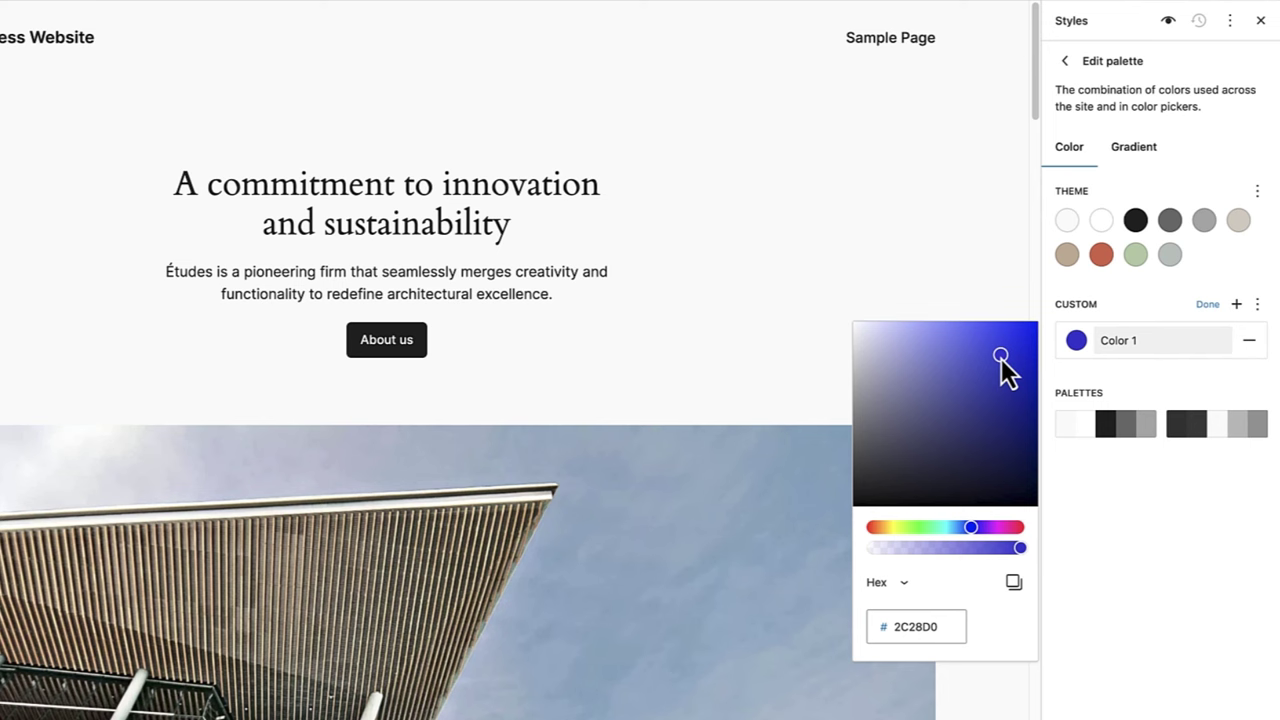
{"action": "left_click", "coordinate": [1124, 341]}
{"action": "left_click_drag", "start_coordinate": [1137, 342], "coordinate": [1094, 342]}
{"action": "type", "text": "Blue"}
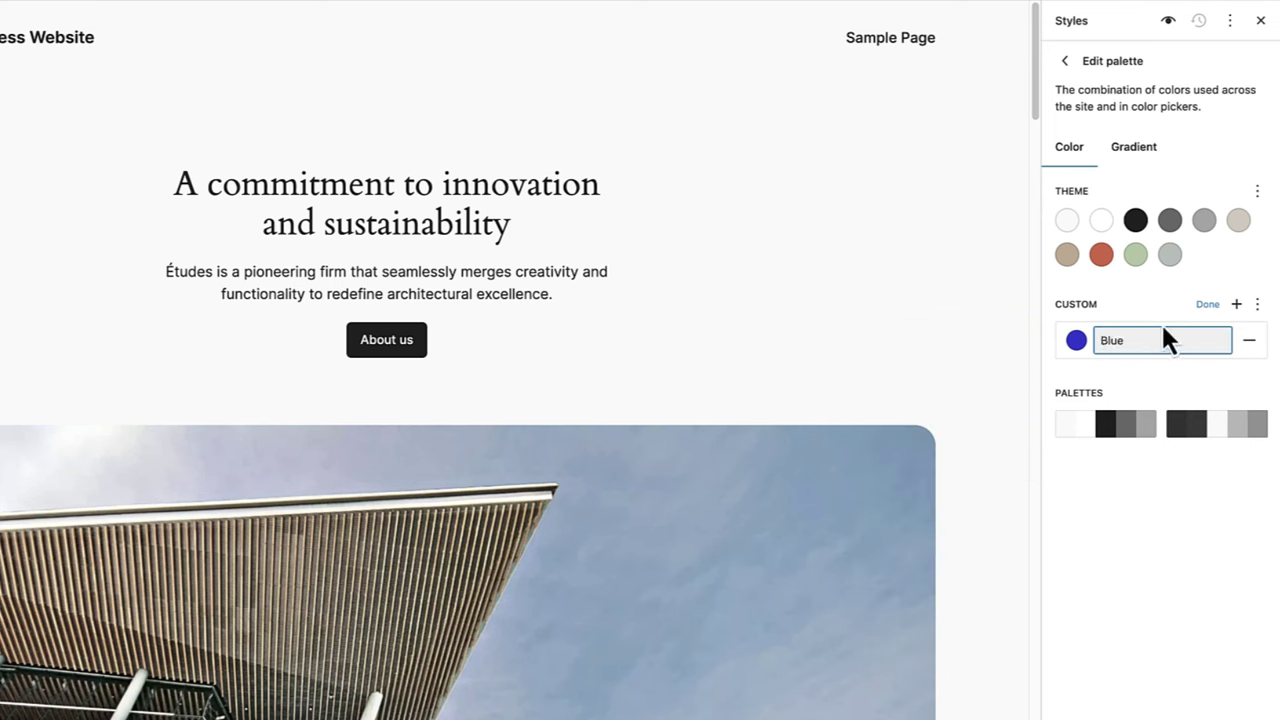
{"action": "left_click", "coordinate": [1208, 306]}
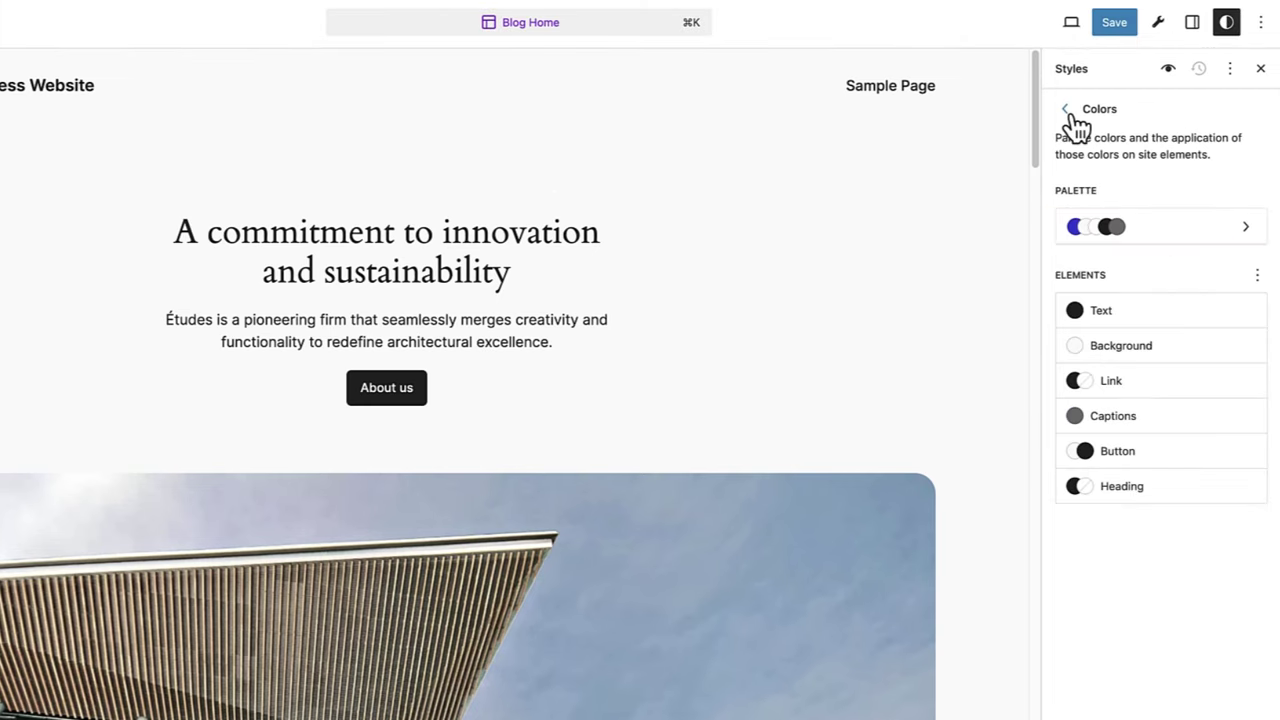
Step: Set the site-wide text and heading colors to the custom Blue
{"action": "left_click", "coordinate": [1128, 318]}
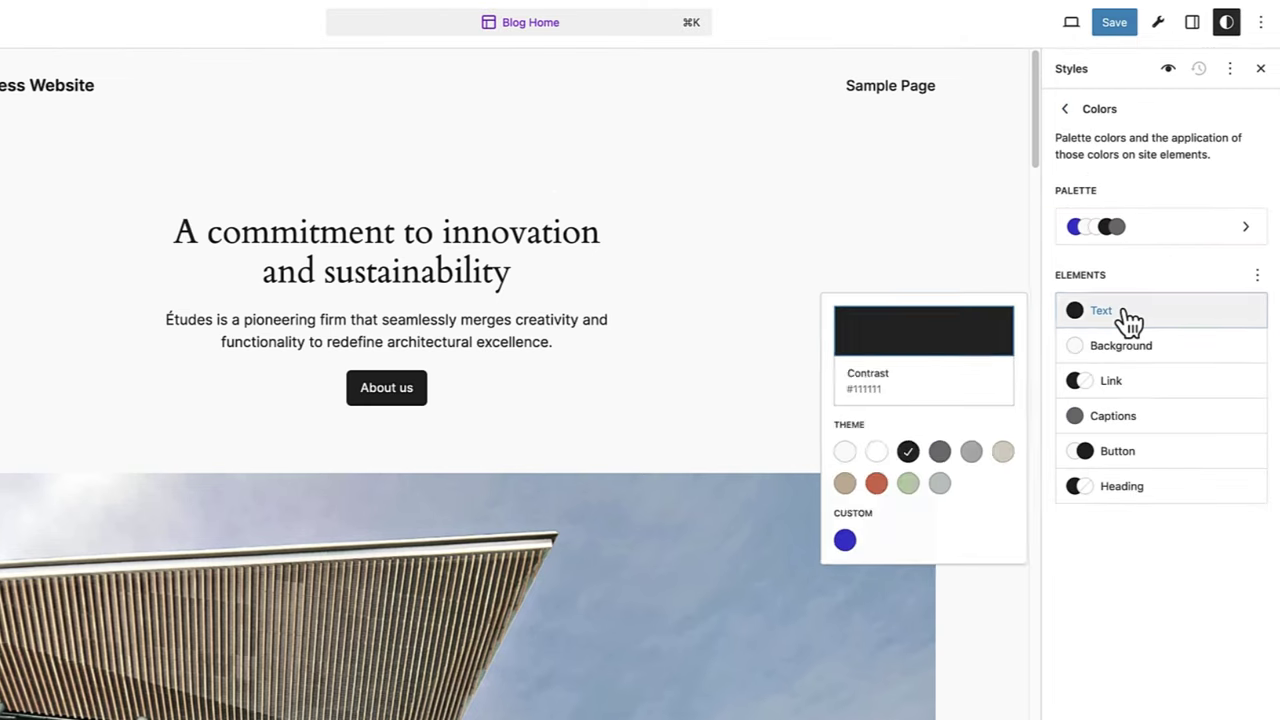
{"action": "left_click", "coordinate": [845, 540]}
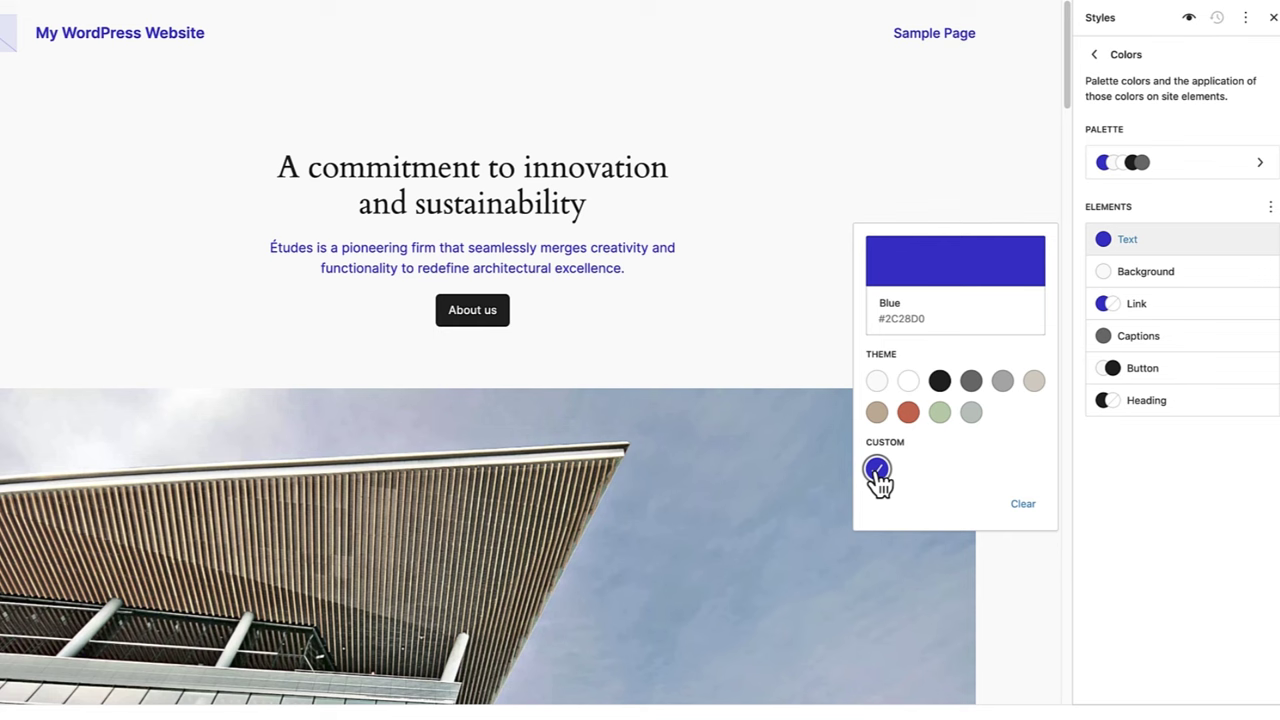
{"action": "left_click", "coordinate": [1166, 403]}
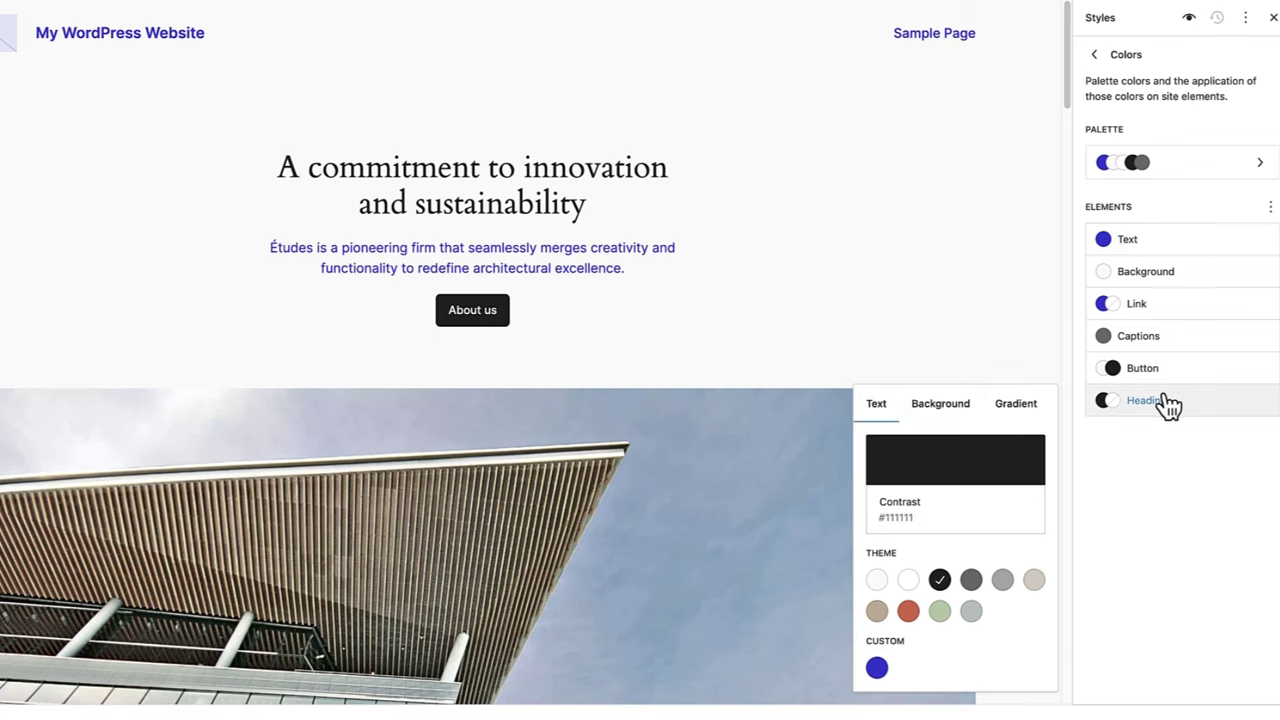
{"action": "left_click", "coordinate": [876, 667]}
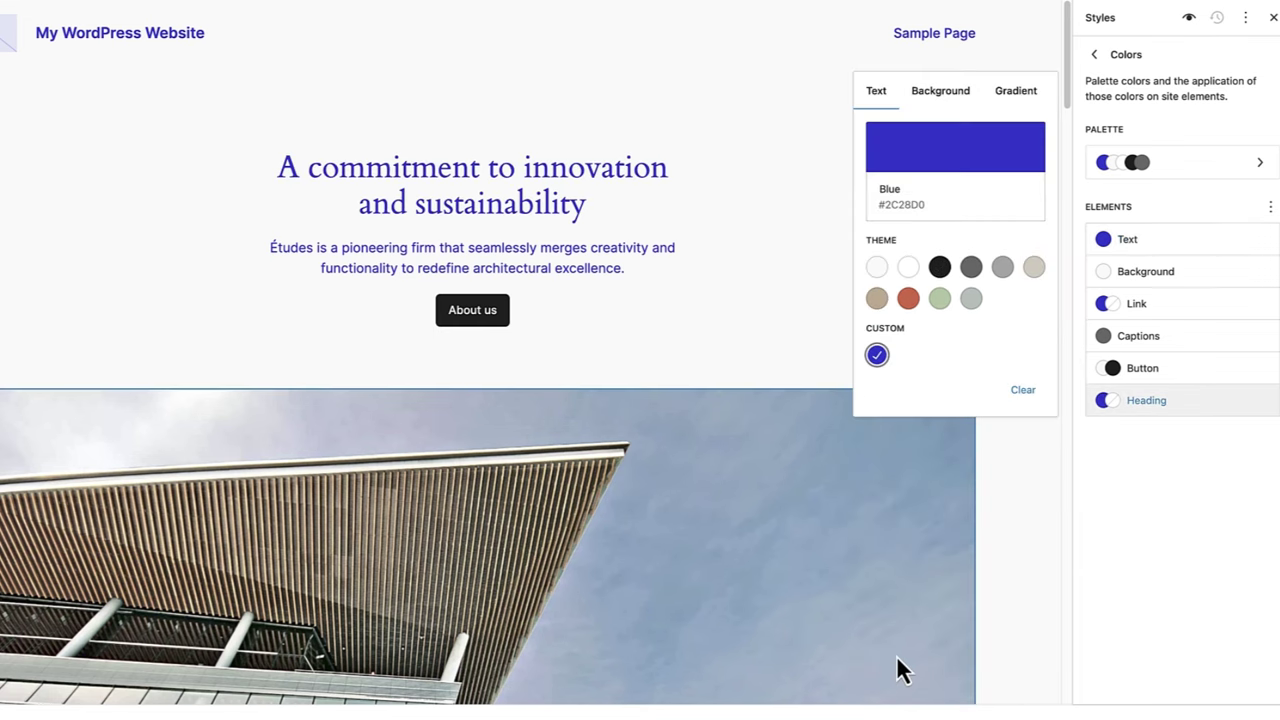
{"action": "left_click", "coordinate": [1134, 488]}
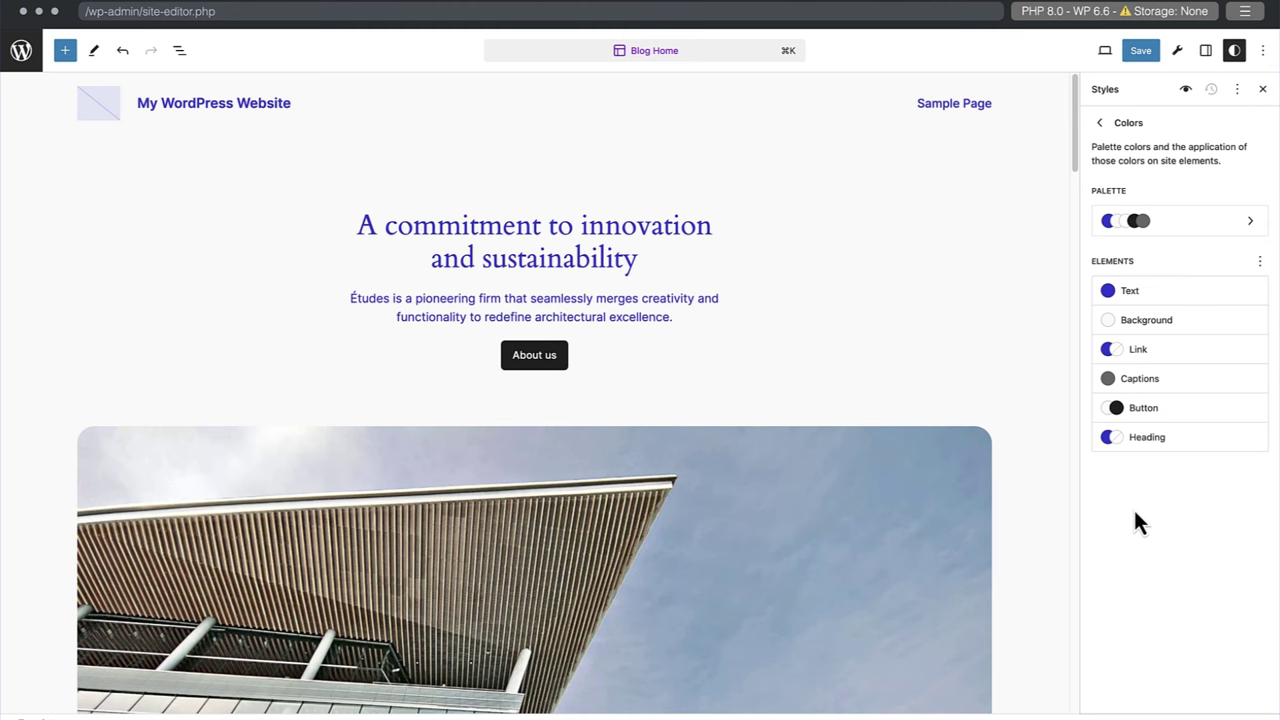
Step: From the Style Book's design blocks, set the Button block's background to Base and its text color to Blue
{"action": "left_click", "coordinate": [1186, 90]}
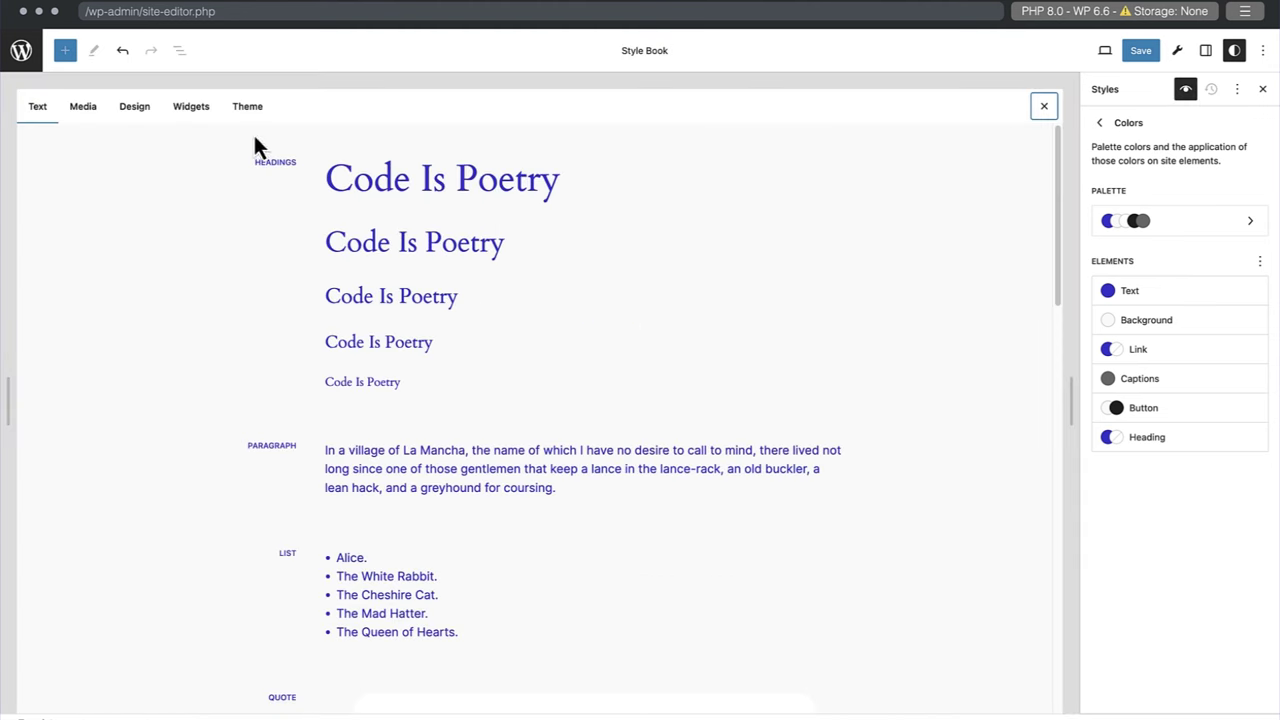
{"action": "left_click", "coordinate": [137, 112]}
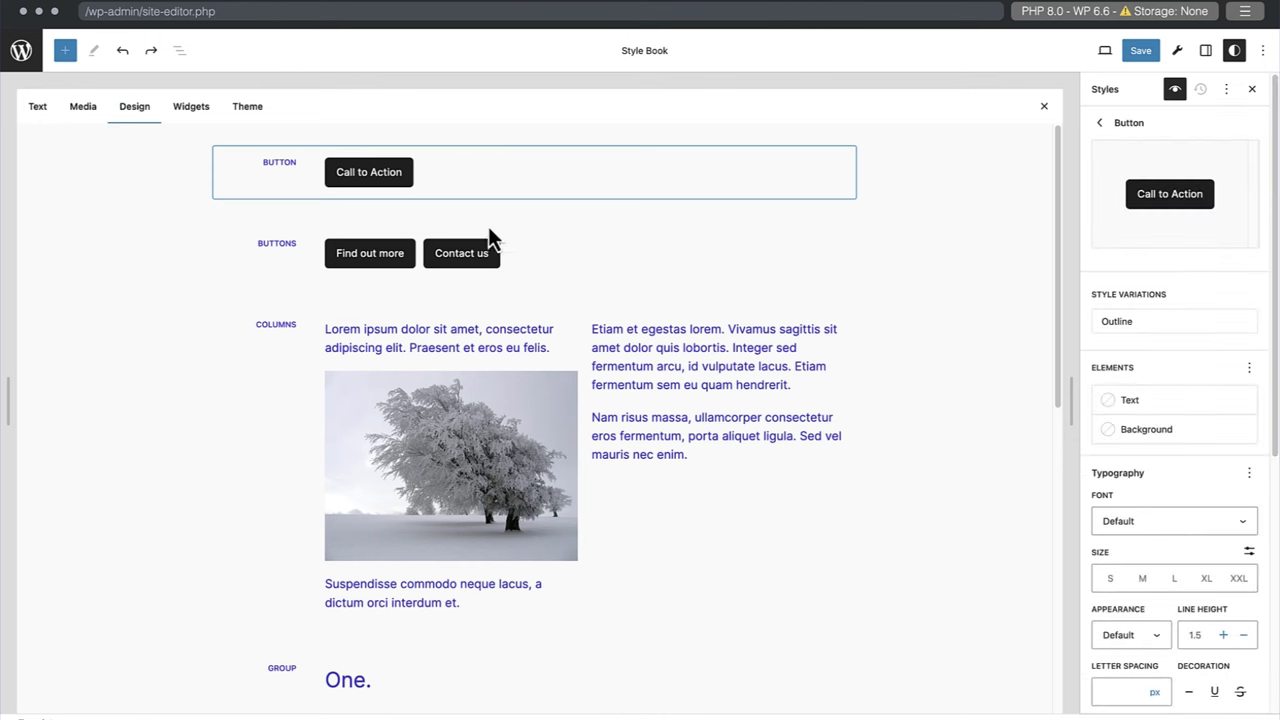
{"action": "left_click", "coordinate": [1143, 437]}
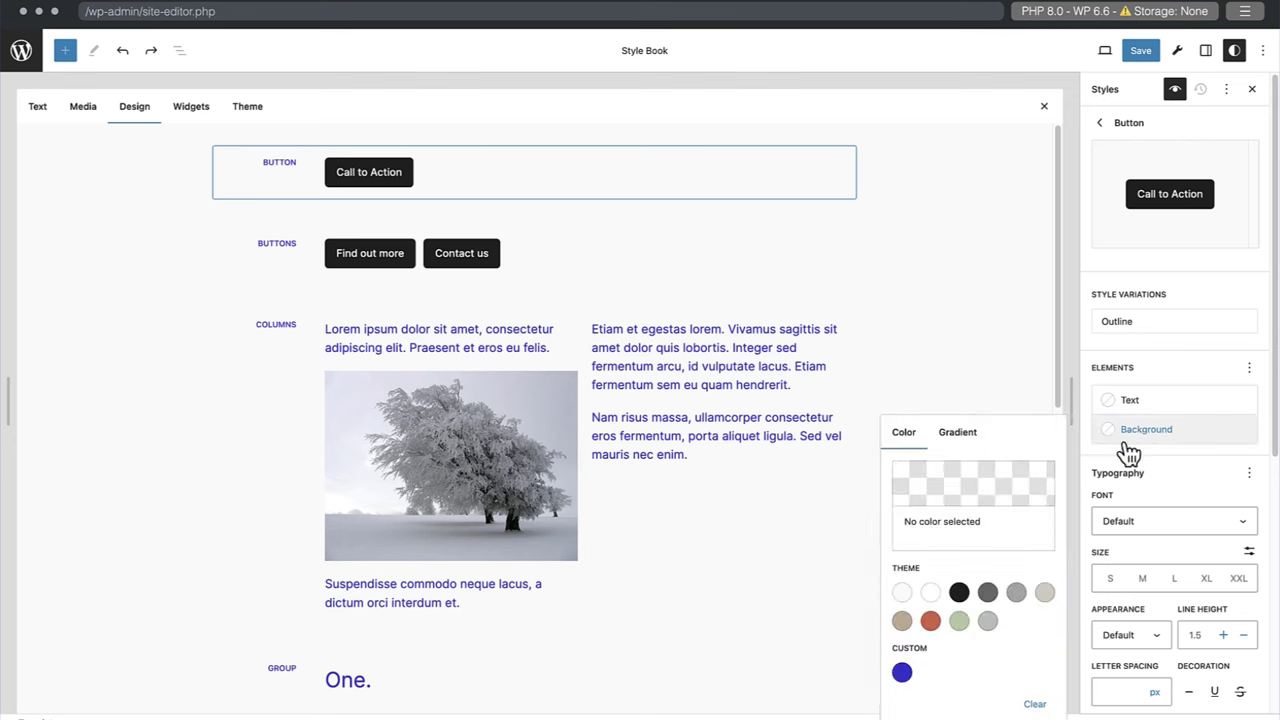
{"action": "left_click", "coordinate": [902, 593]}
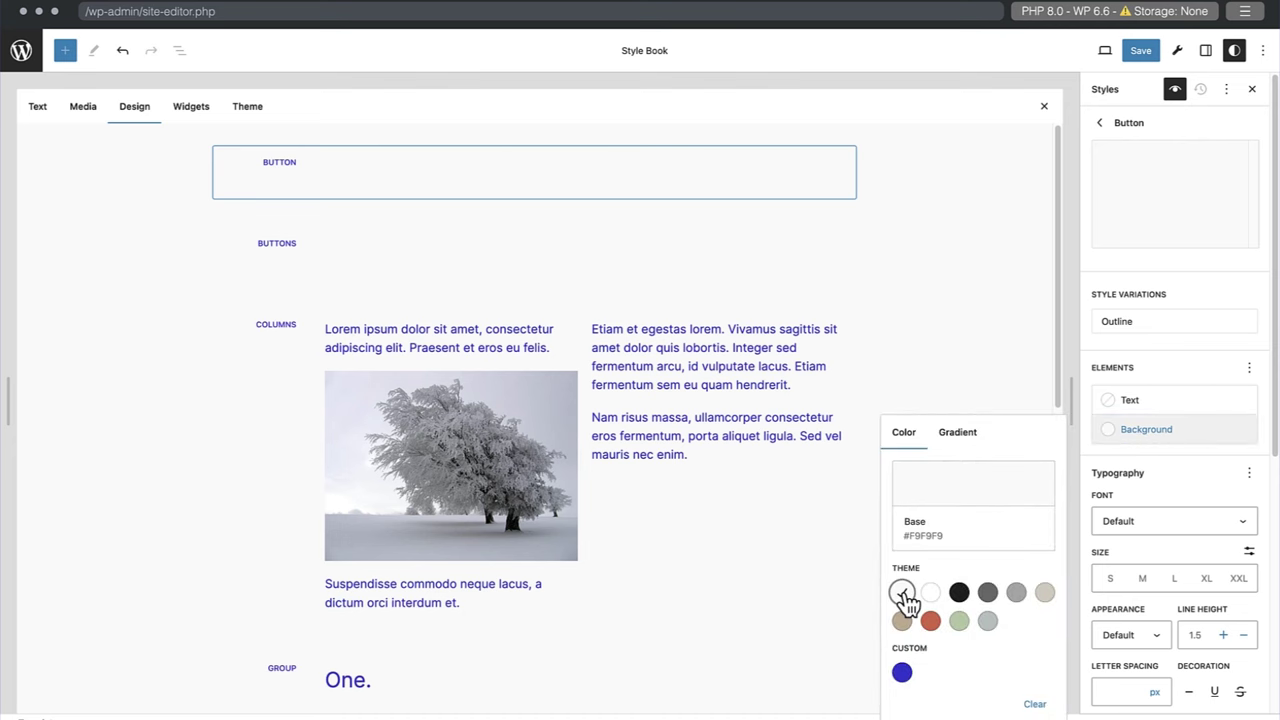
{"action": "left_click", "coordinate": [1145, 405]}
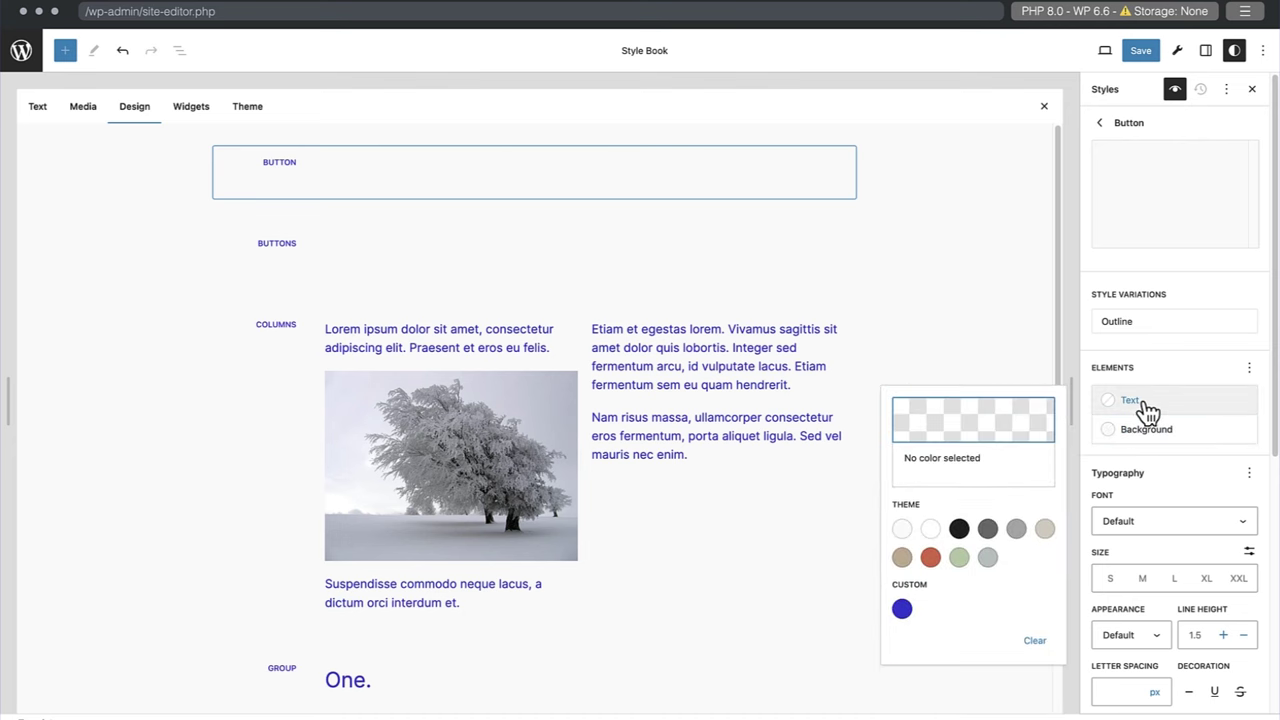
{"action": "left_click", "coordinate": [904, 612]}
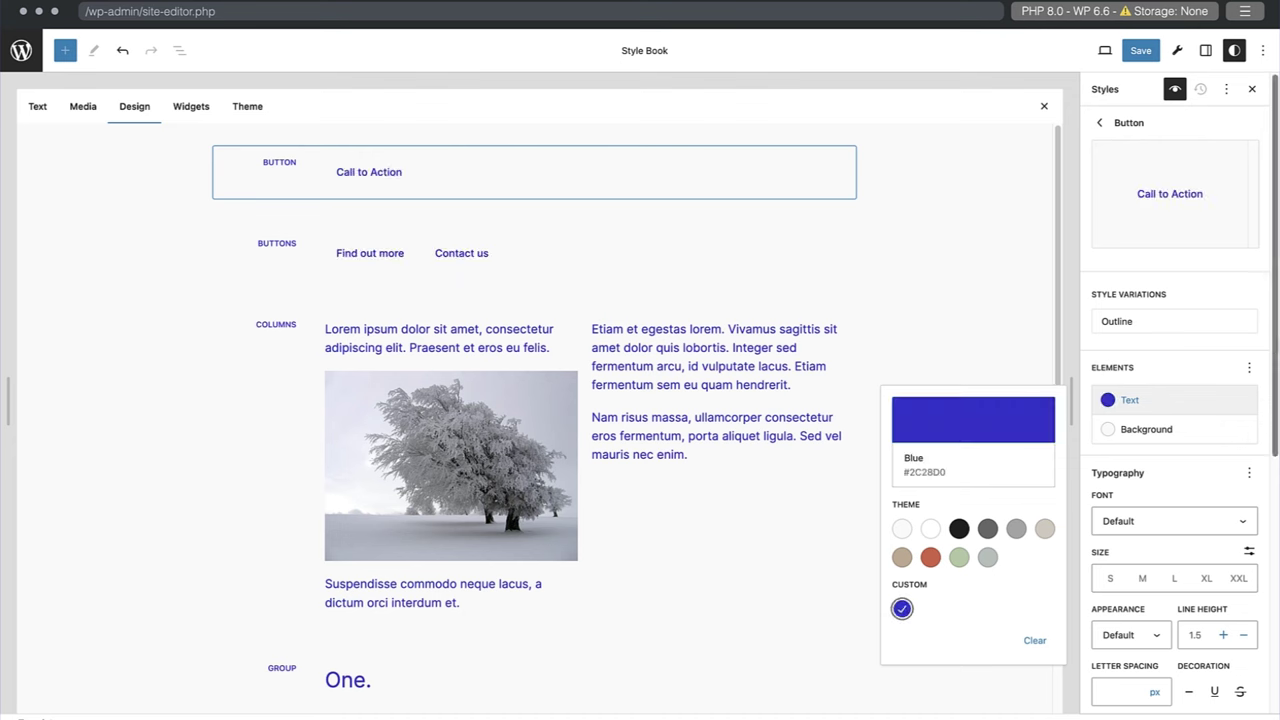
Step: Give the Button block a solid 1 px border in the custom Blue
{"action": "left_click_drag", "start_coordinate": [1275, 120], "coordinate": [1275, 205]}
{"action": "scroll", "coordinate": [1230, 597], "scroll_direction": "down", "scroll_amount": 5}
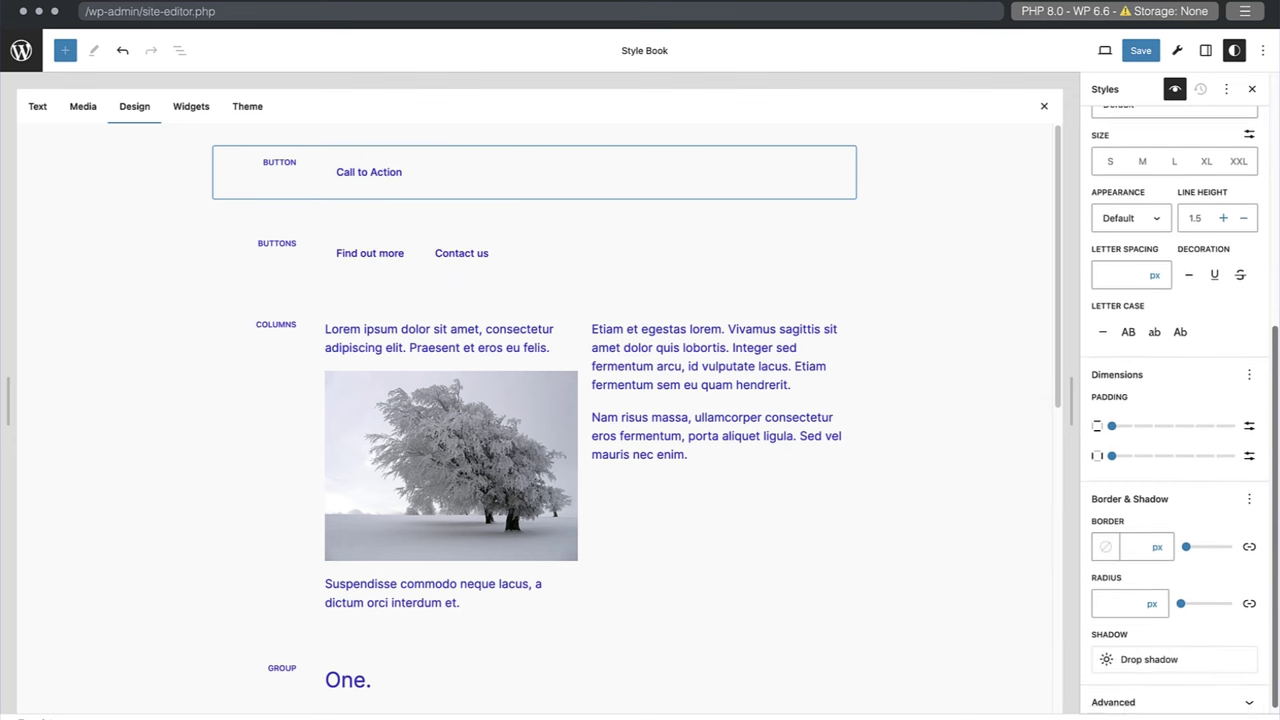
{"action": "left_click", "coordinate": [1134, 540]}
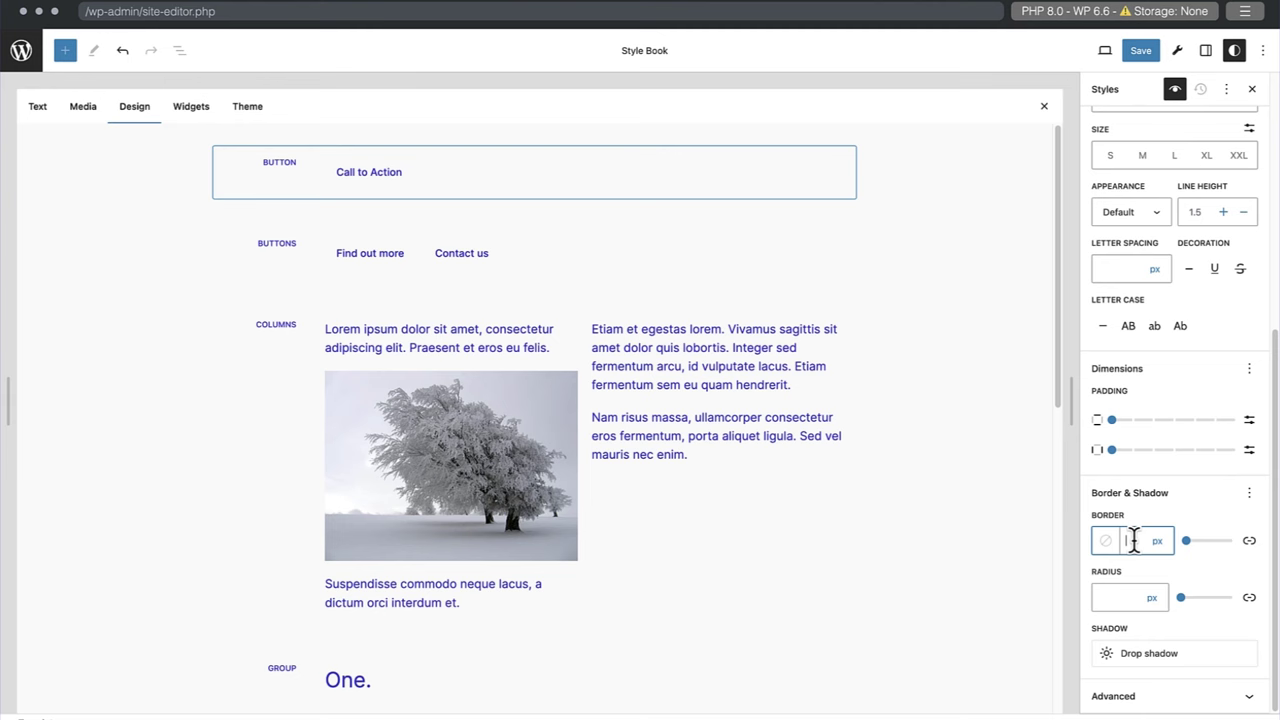
{"action": "type", "text": "1"}
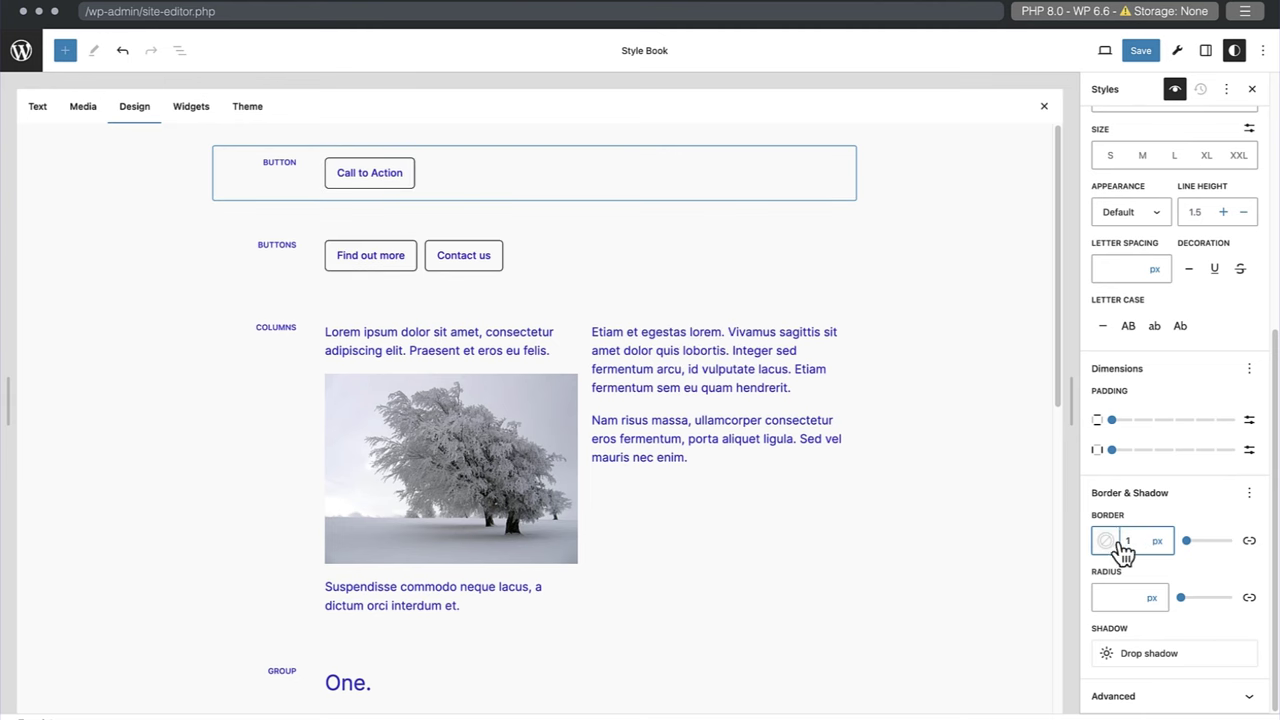
{"action": "left_click", "coordinate": [1108, 544]}
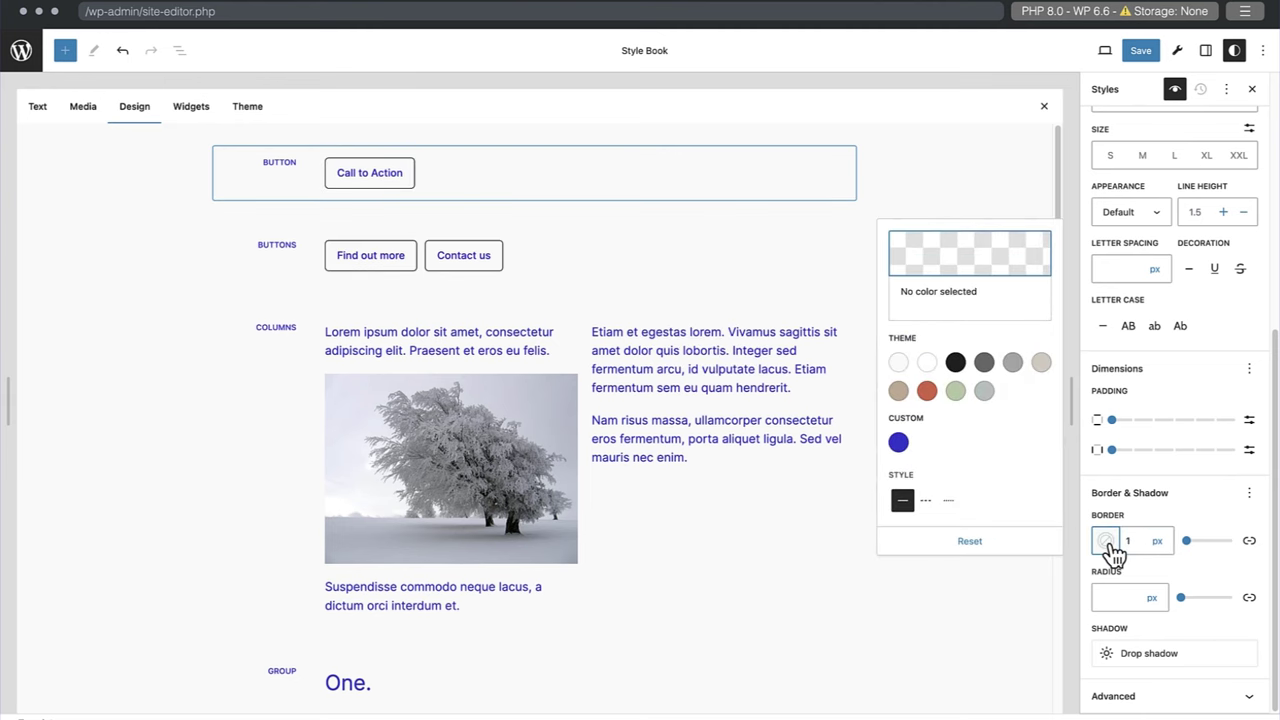
{"action": "left_click", "coordinate": [899, 443]}
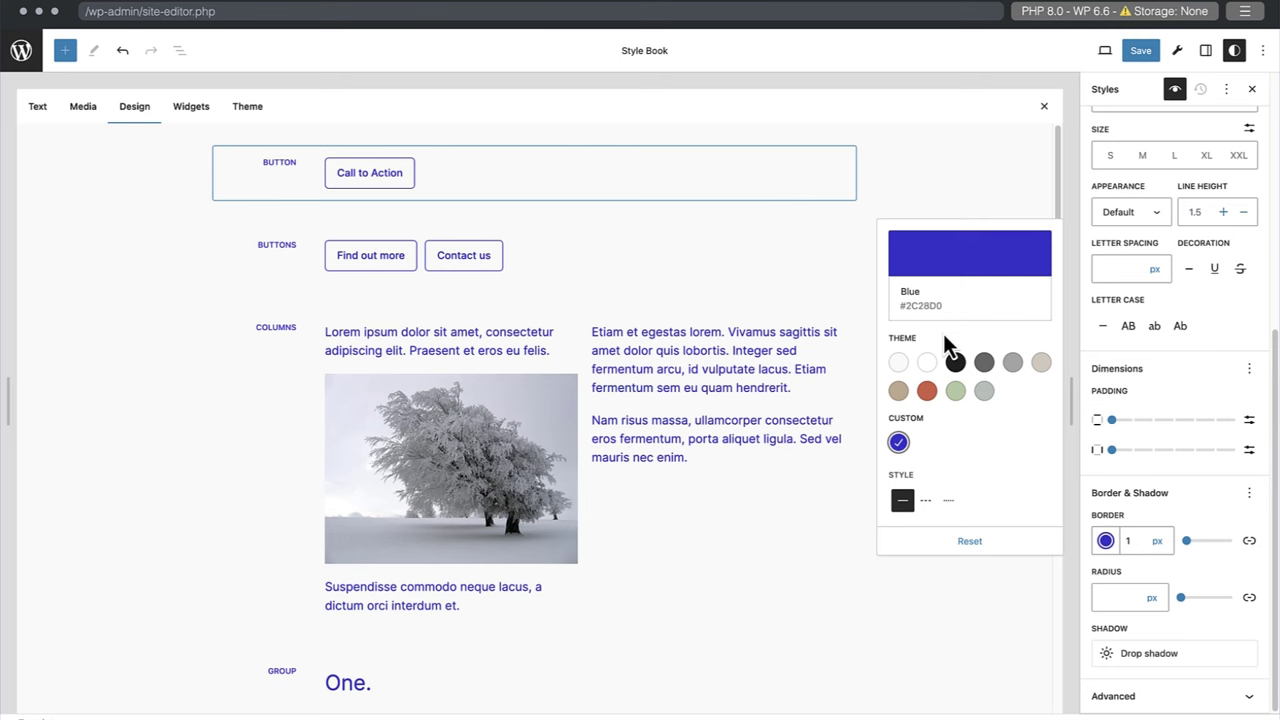
{"action": "left_click", "coordinate": [1085, 121]}
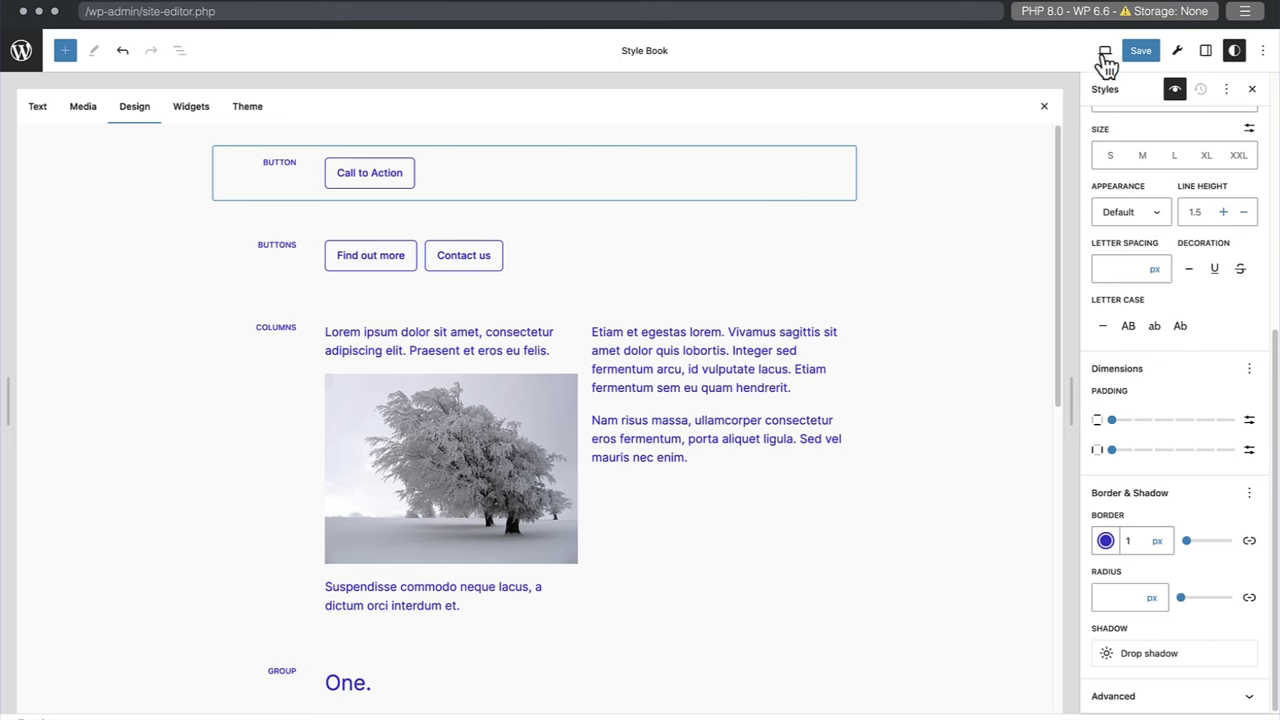
Step: Save the style changes to the site and leave the editing canvas for the site editor's Styles overview
{"action": "left_click", "coordinate": [1138, 52]}
{"action": "left_click", "coordinate": [1136, 54]}
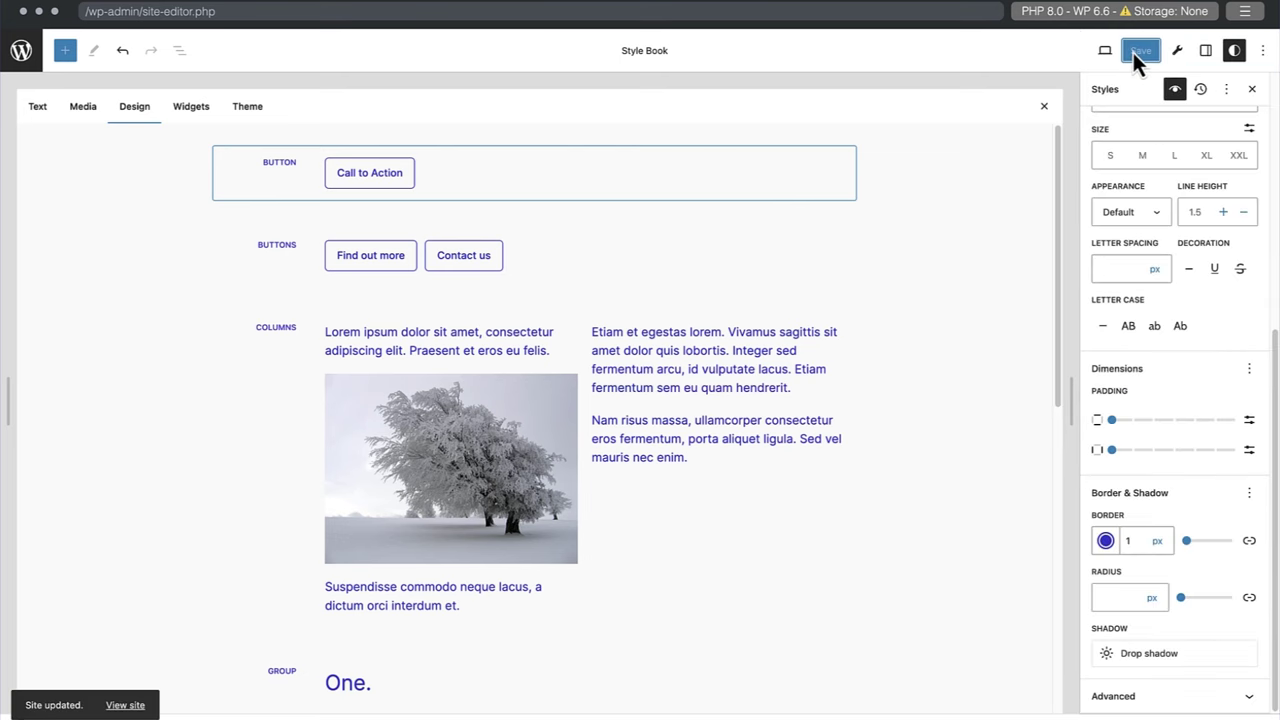
{"action": "left_click", "coordinate": [21, 52]}
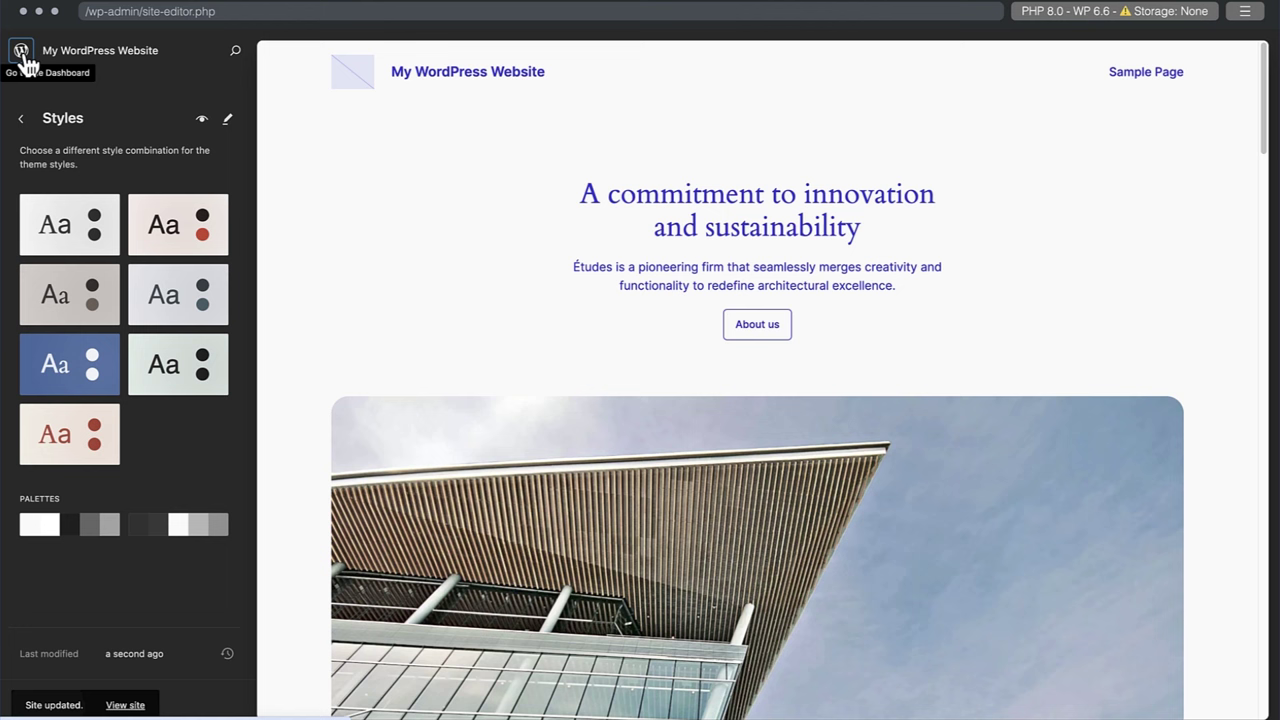
Step: Open the Page: 404 template for editing from the site's list of all templates
{"action": "left_click", "coordinate": [20, 118]}
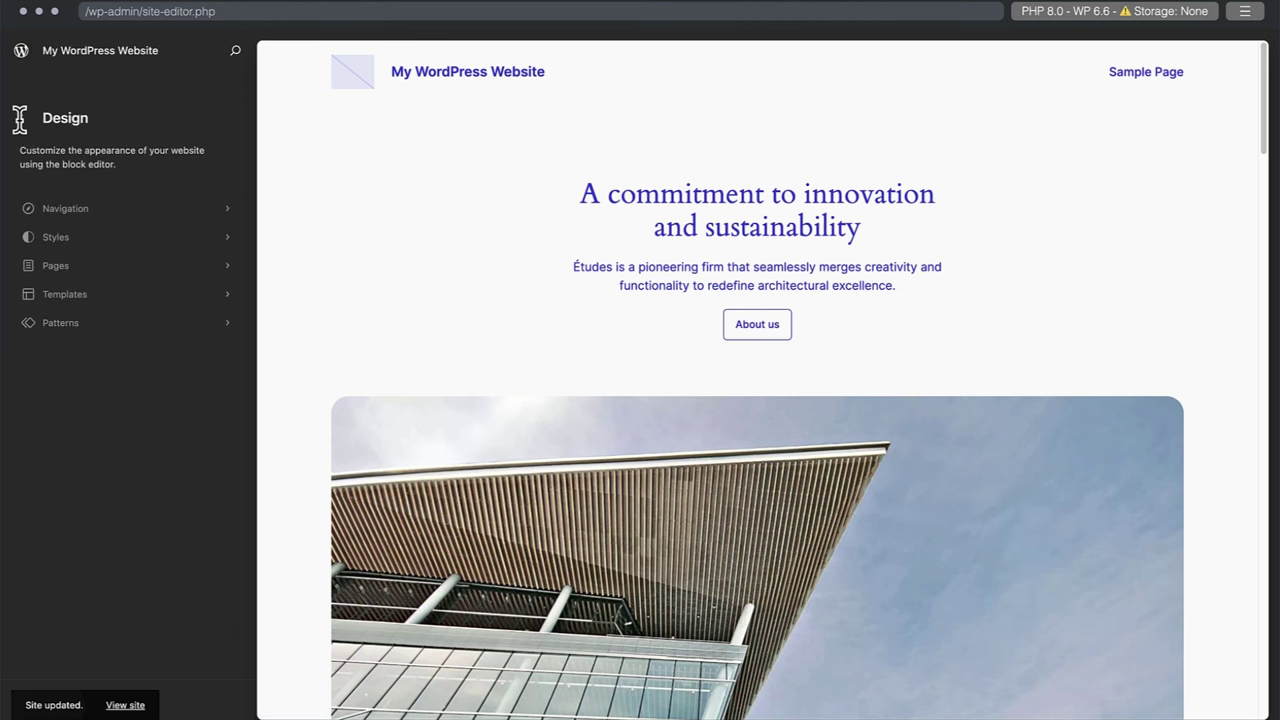
{"action": "left_click", "coordinate": [70, 300]}
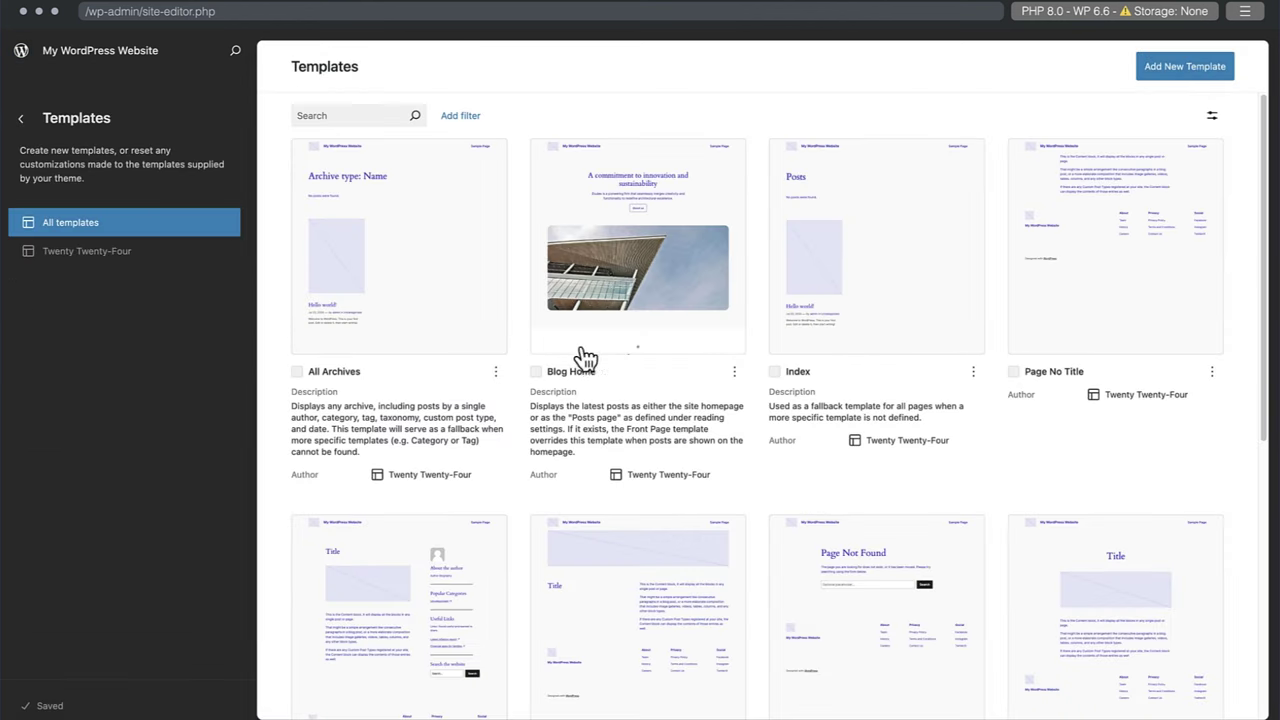
{"action": "scroll", "coordinate": [728, 366], "scroll_direction": "down", "scroll_amount": 5}
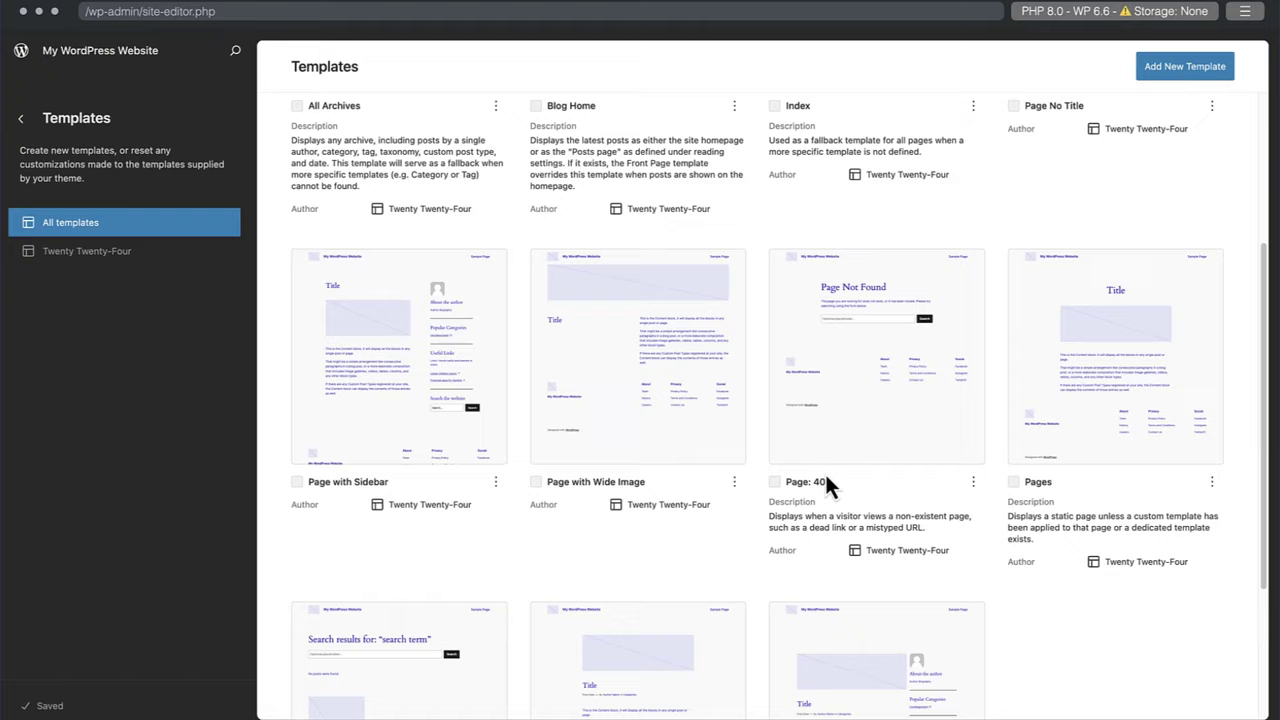
{"action": "left_click", "coordinate": [827, 492]}
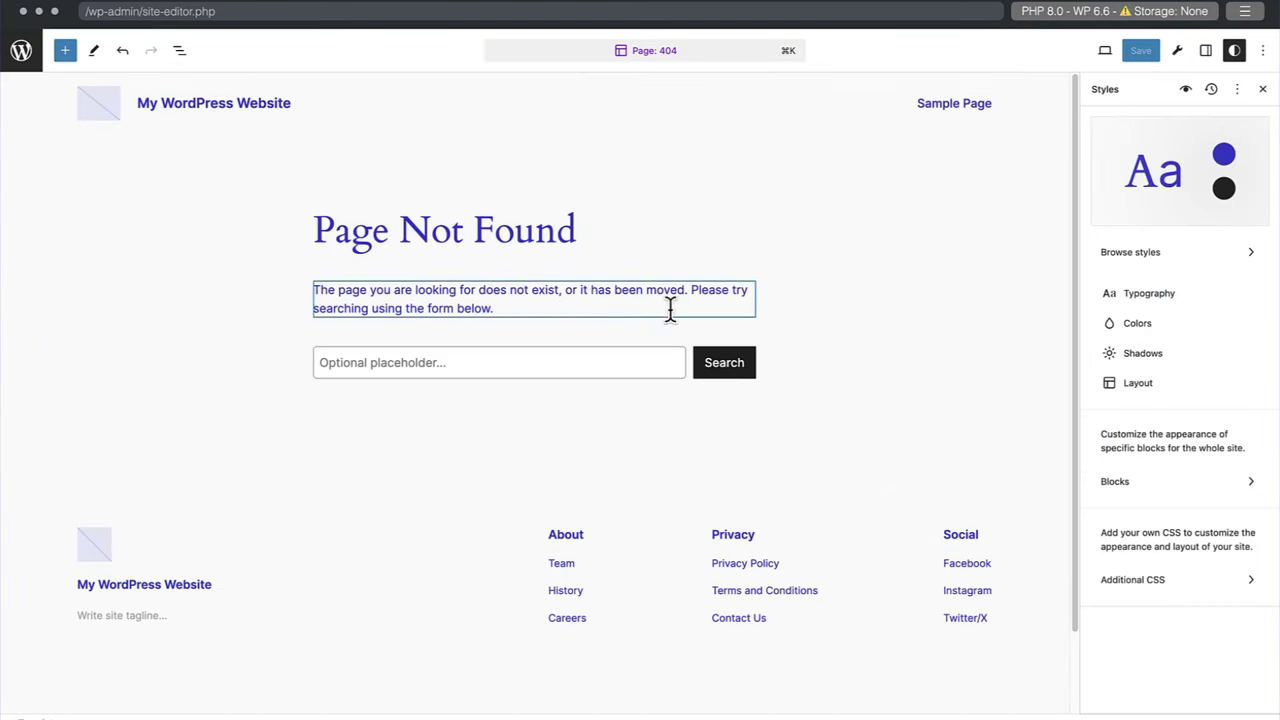
Step: Insert the compass-in-hand image from the Media Library directly below the "Page Not Found" heading
{"action": "left_click", "coordinate": [601, 235]}
{"action": "key", "text": "Return"}
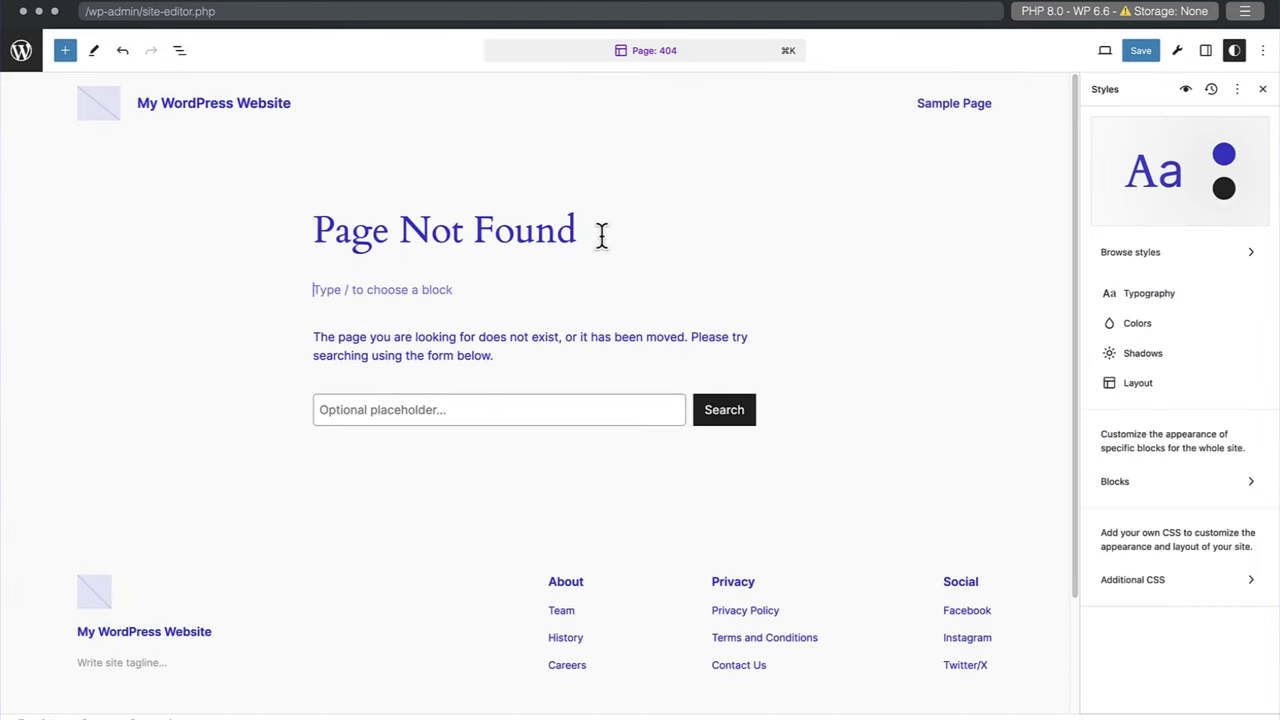
{"action": "type", "text": "/imag"}
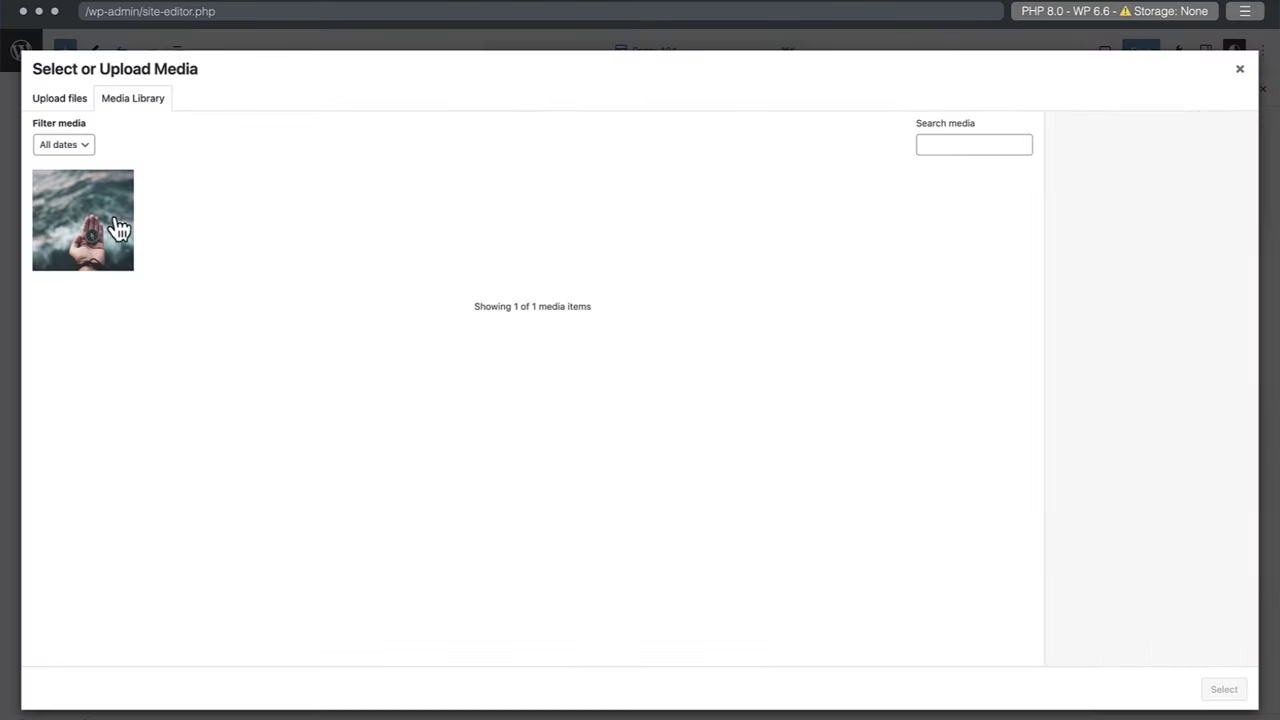
{"action": "left_click", "coordinate": [125, 230]}
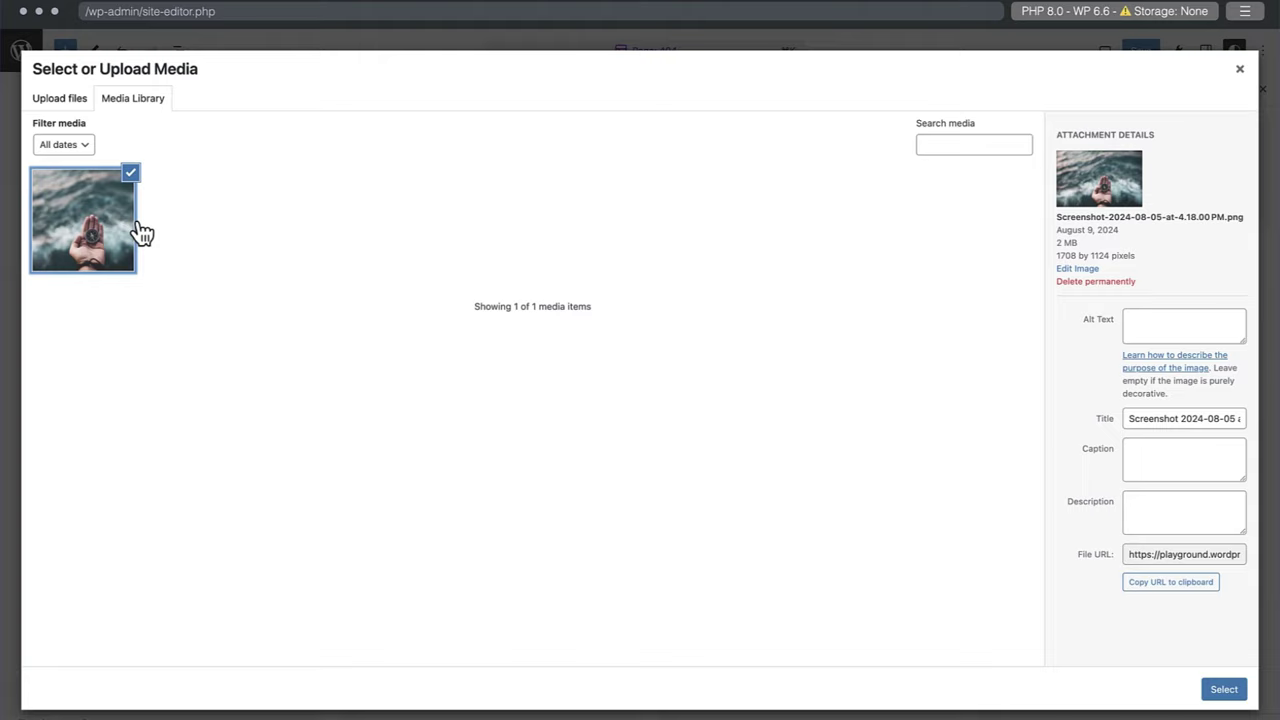
{"action": "left_click", "coordinate": [1212, 686]}
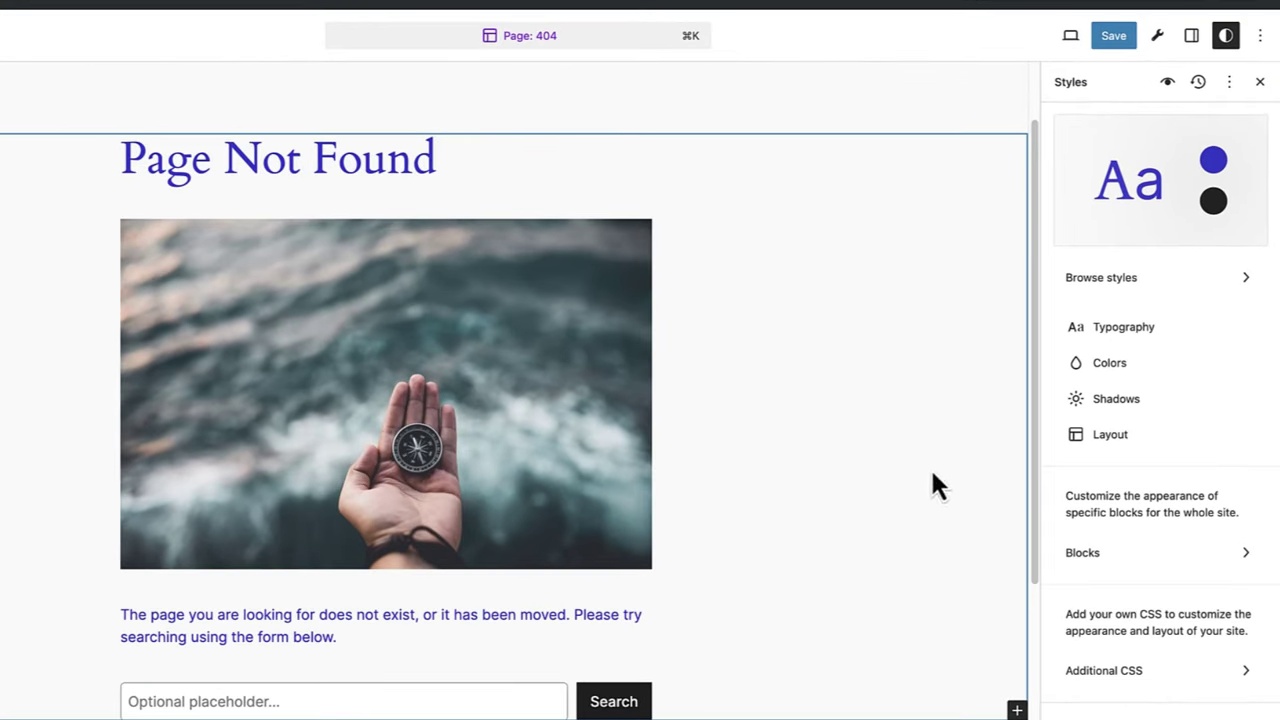
Step: Save the 404 template and write the font, style, template, text and image changes to the theme with Create Block Theme
{"action": "left_click", "coordinate": [1113, 38]}
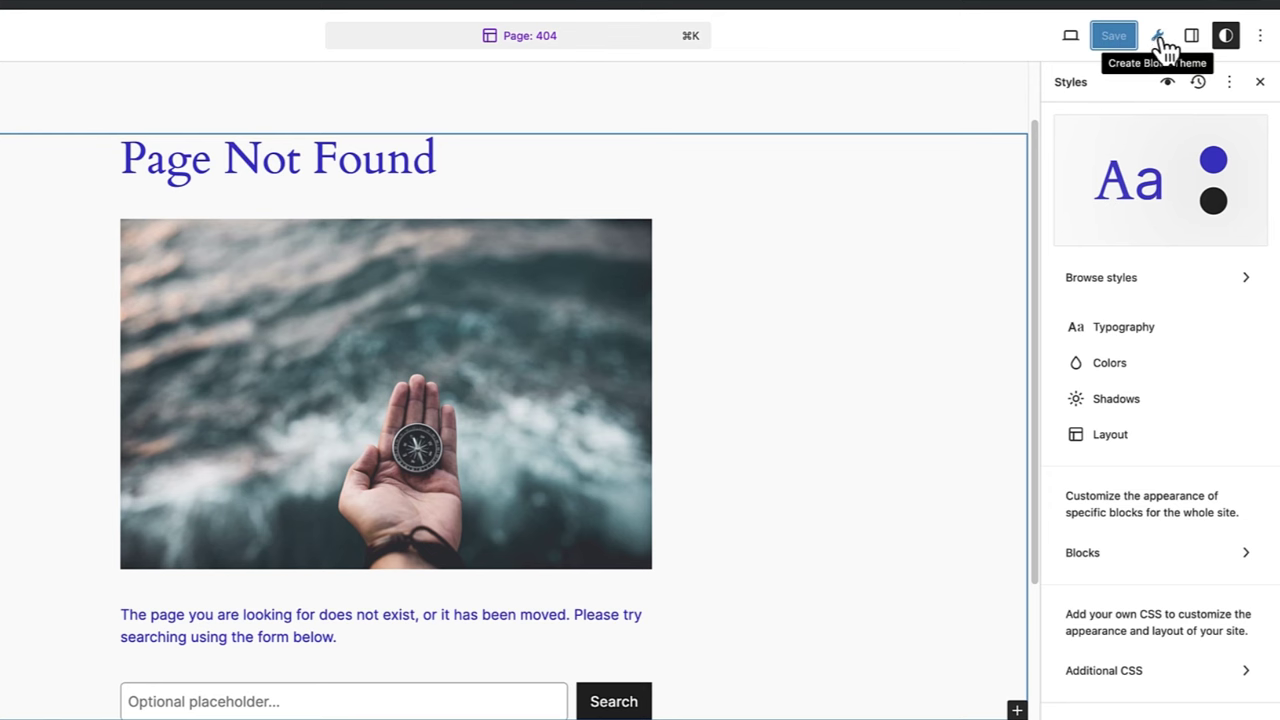
{"action": "left_click", "coordinate": [1158, 38]}
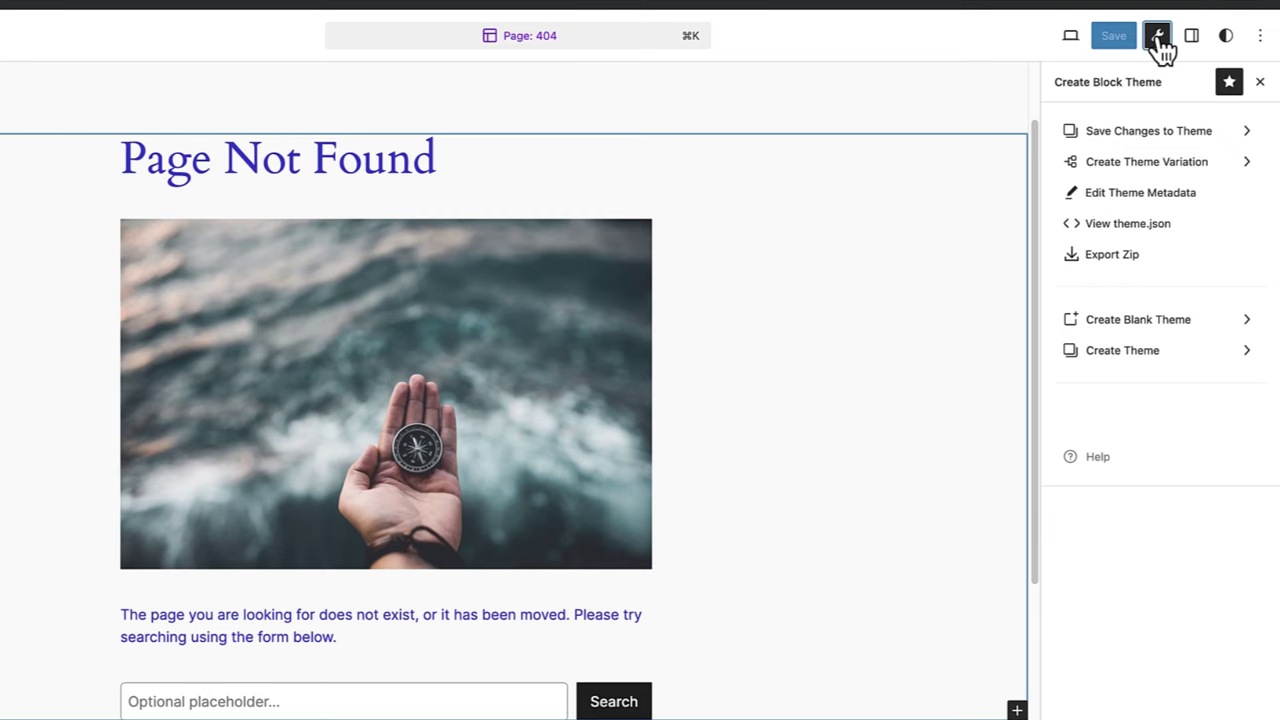
{"action": "left_click", "coordinate": [1154, 128]}
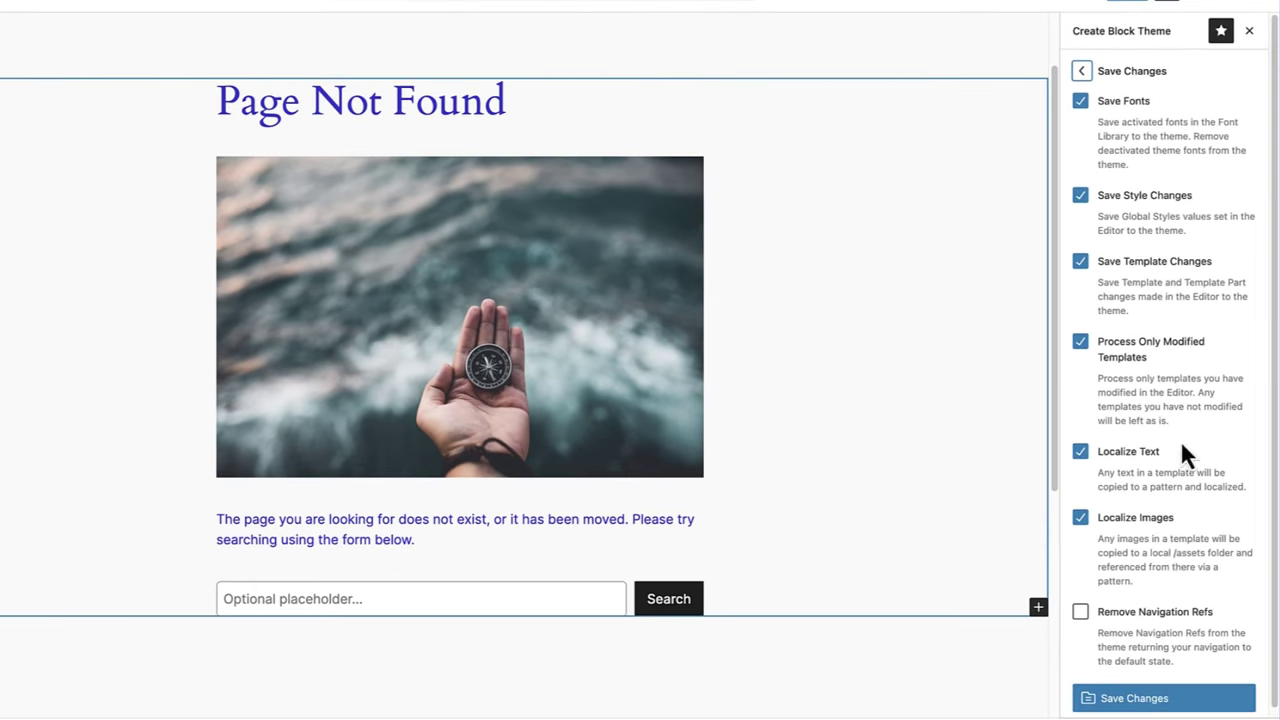
{"action": "left_click", "coordinate": [1165, 698]}
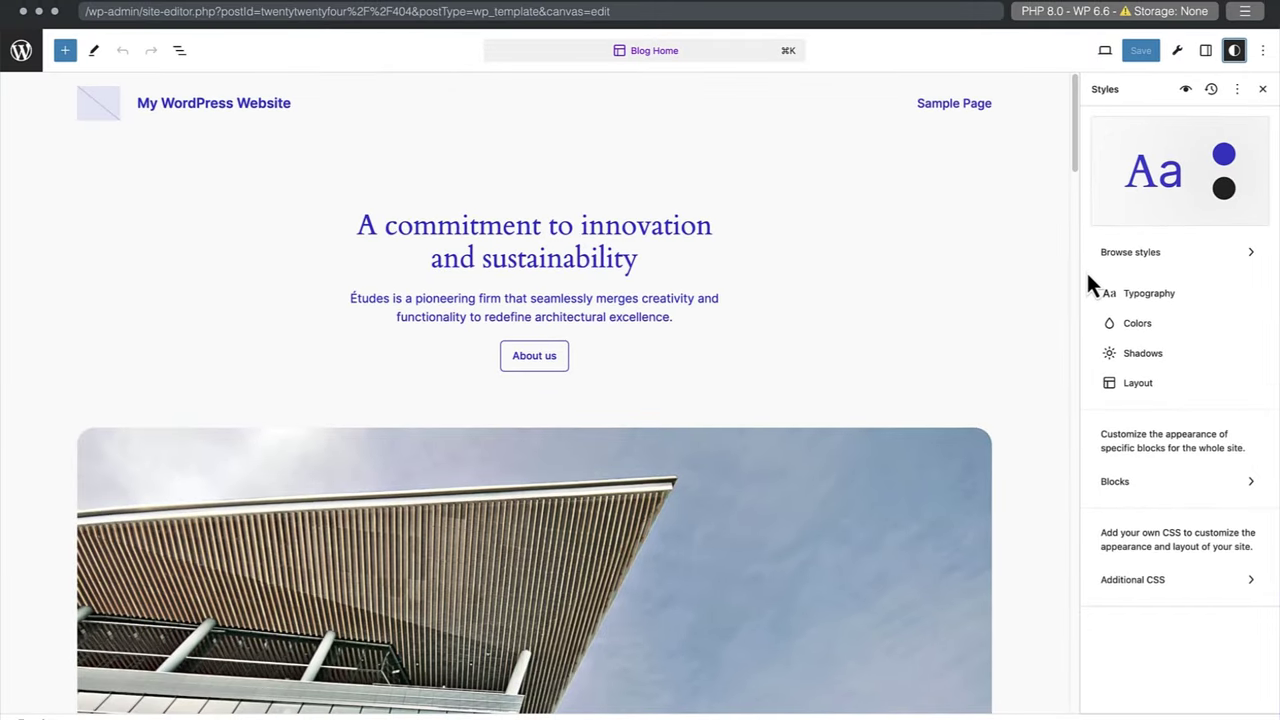
Step: Check the saved theme by viewing its color palette in the global styles and its template files in the Theme File Editor
{"action": "left_click", "coordinate": [1140, 324]}
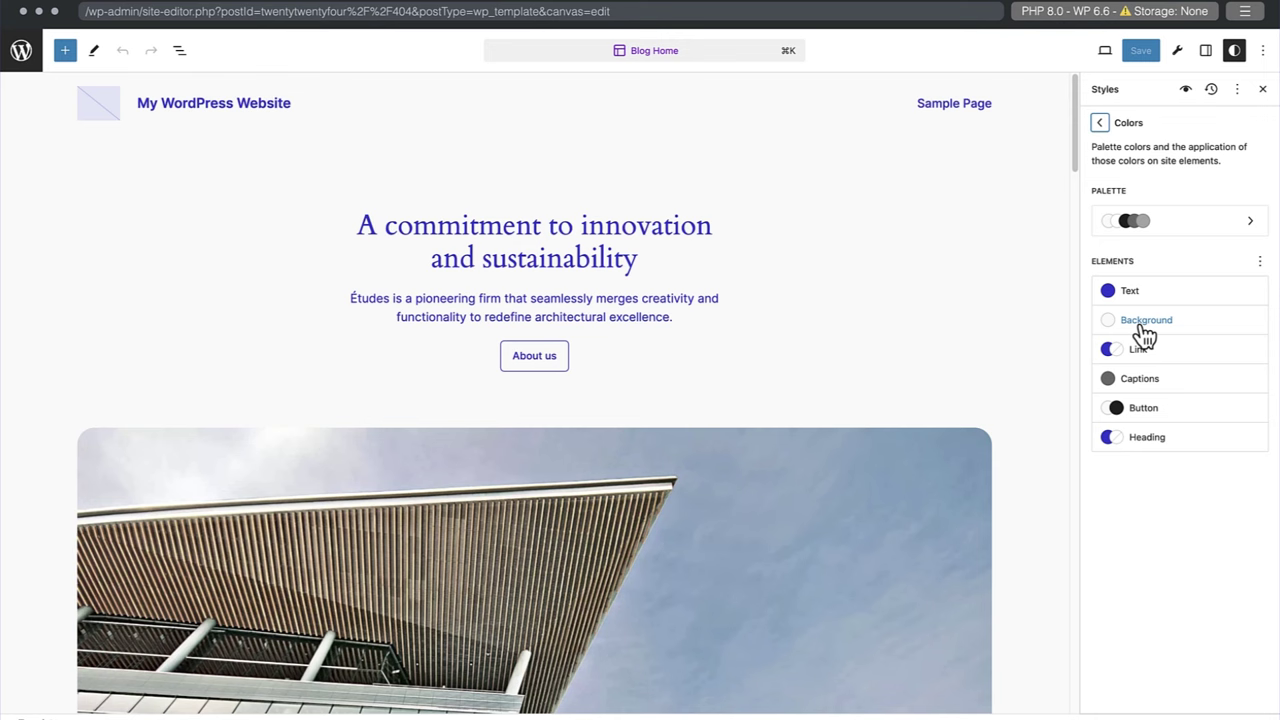
{"action": "left_click", "coordinate": [1171, 223]}
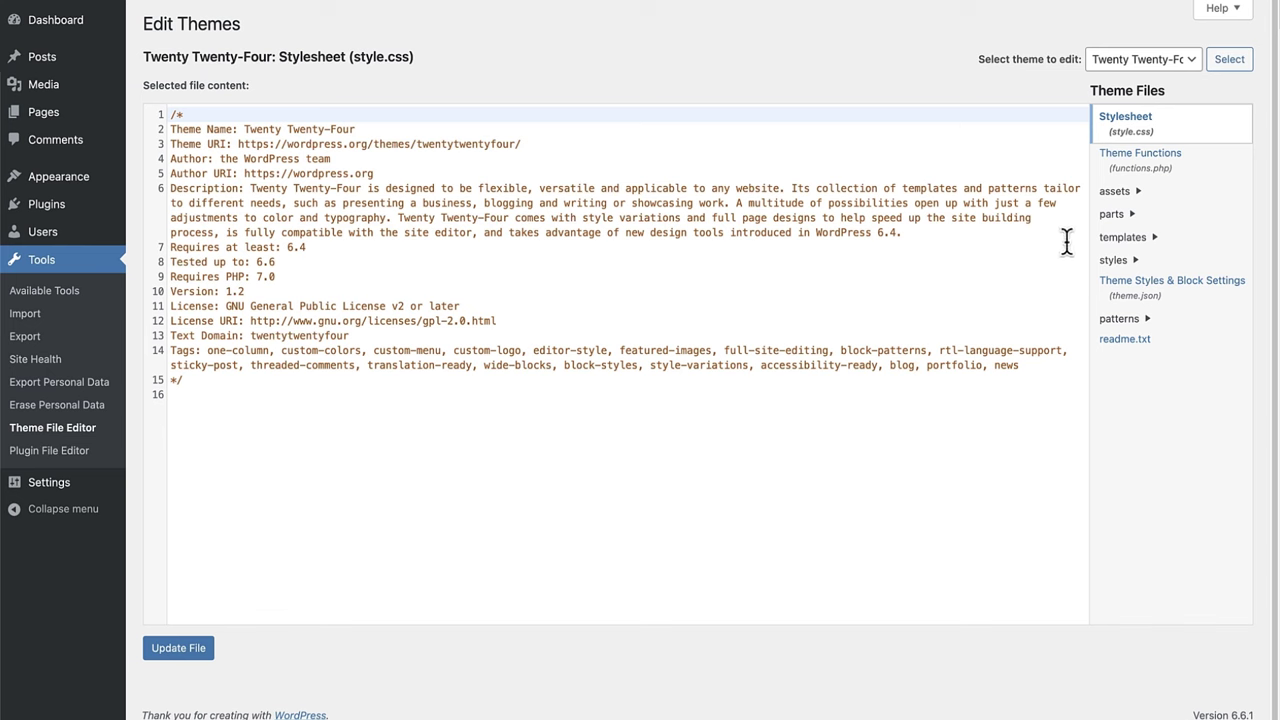
{"action": "left_click", "coordinate": [1124, 244]}
{"action": "left_click", "coordinate": [1122, 254]}
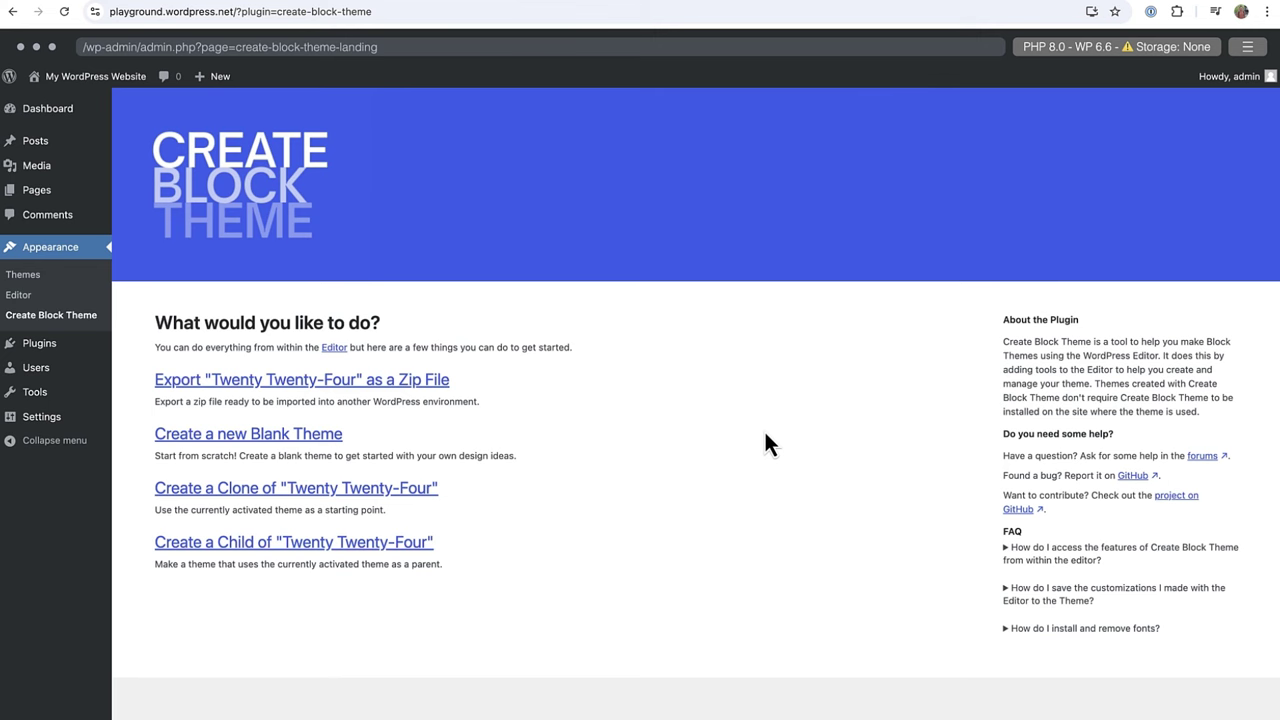
Step: Create and activate a new blank theme named Ocean Blue with the description "Description" and the author "Name"
{"action": "left_click", "coordinate": [310, 436]}
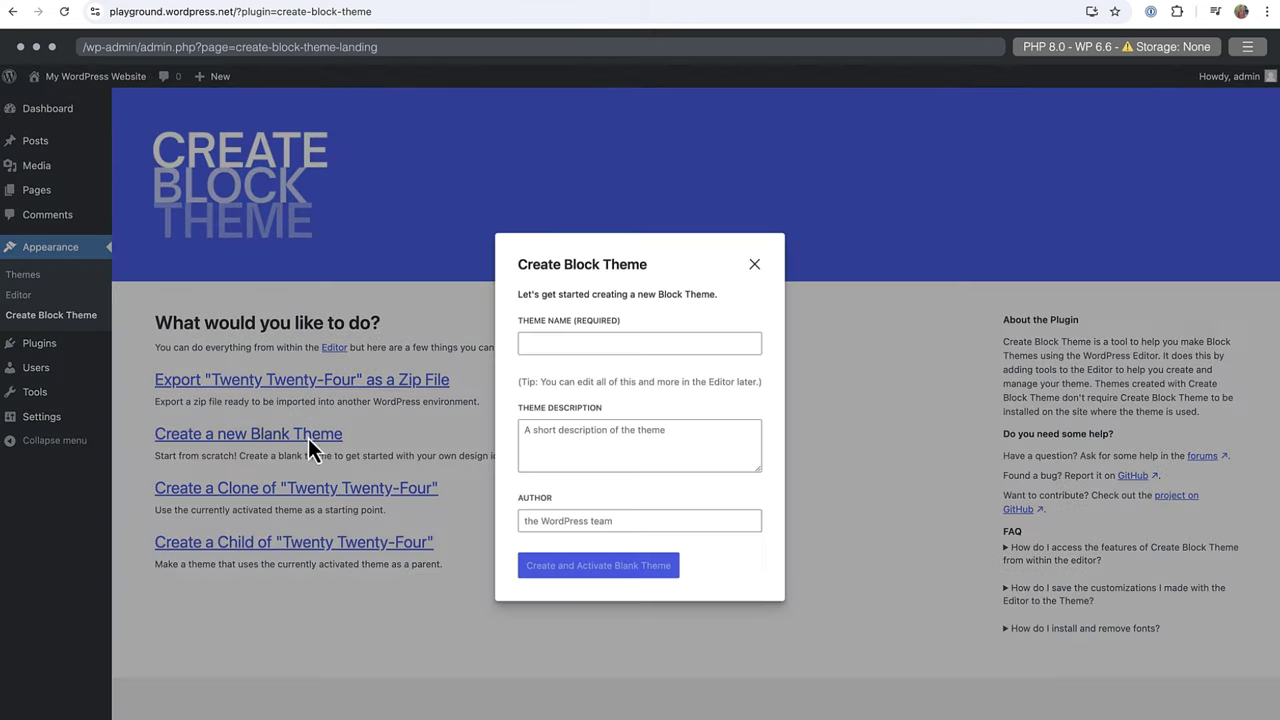
{"action": "left_click", "coordinate": [549, 344]}
{"action": "type", "text": "Ocean Blue"}
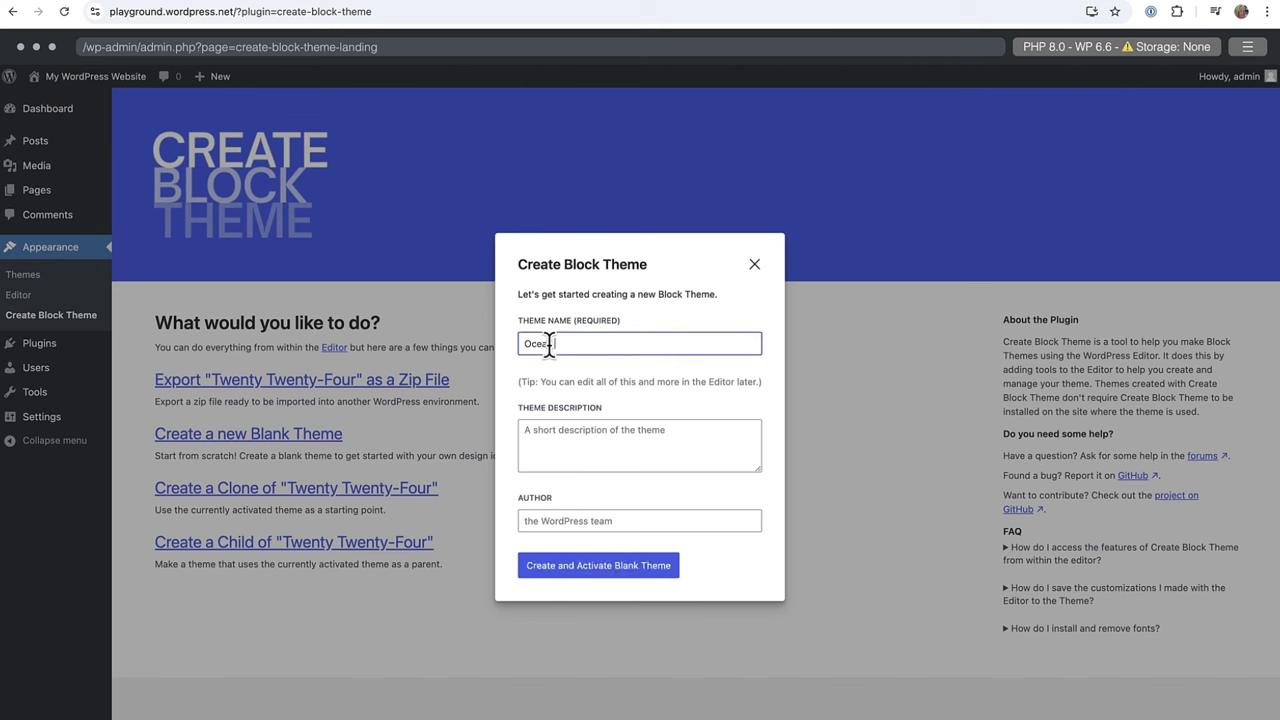
{"action": "left_click", "coordinate": [544, 443]}
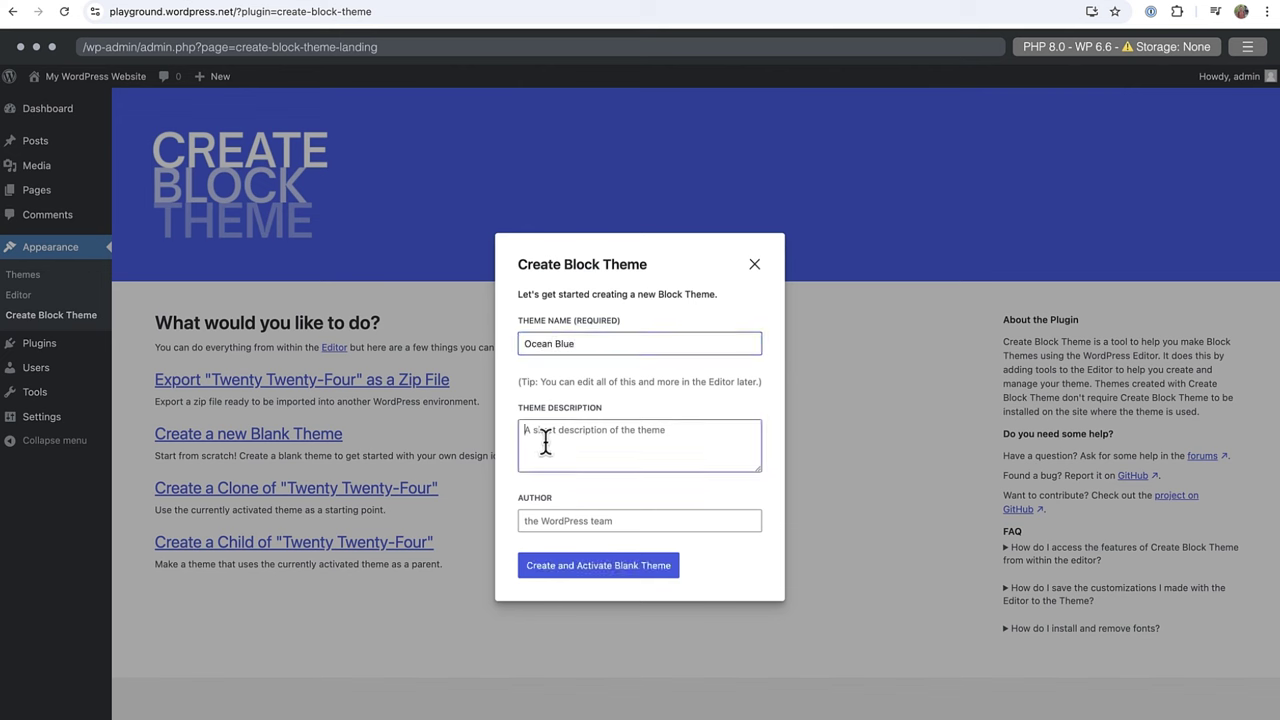
{"action": "type", "text": "Description"}
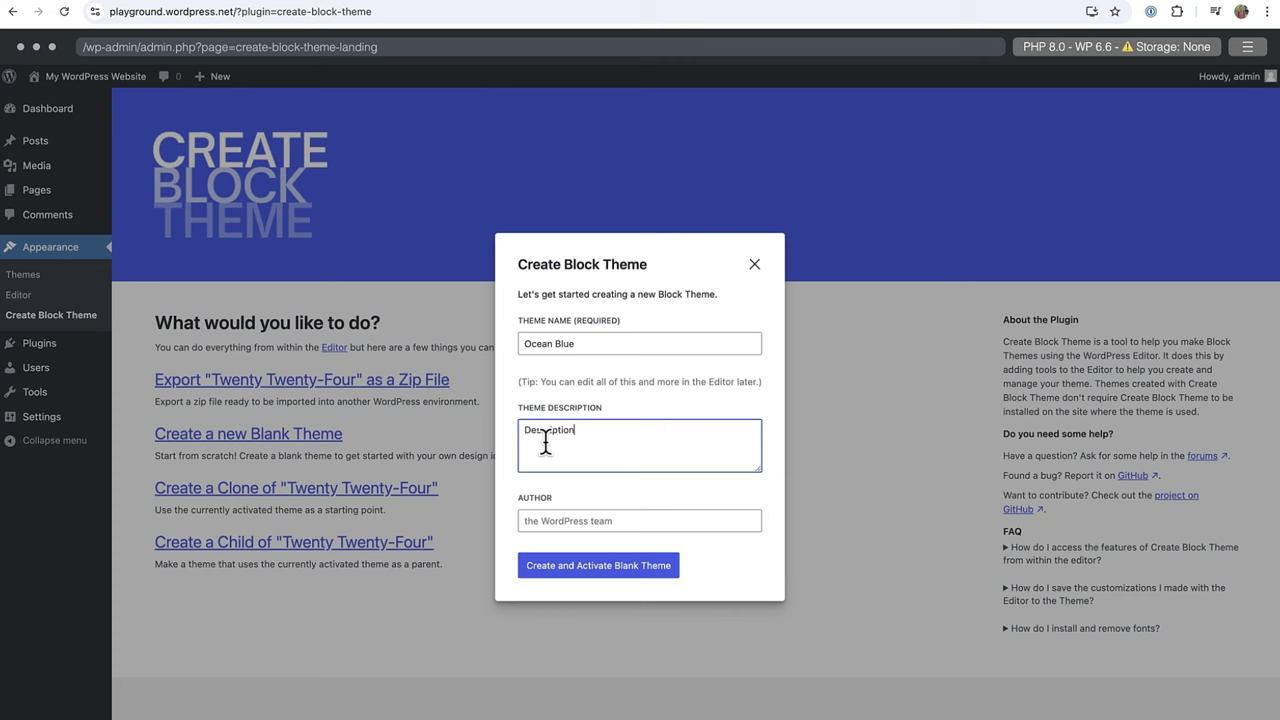
{"action": "left_click", "coordinate": [528, 521]}
{"action": "type", "text": "Name"}
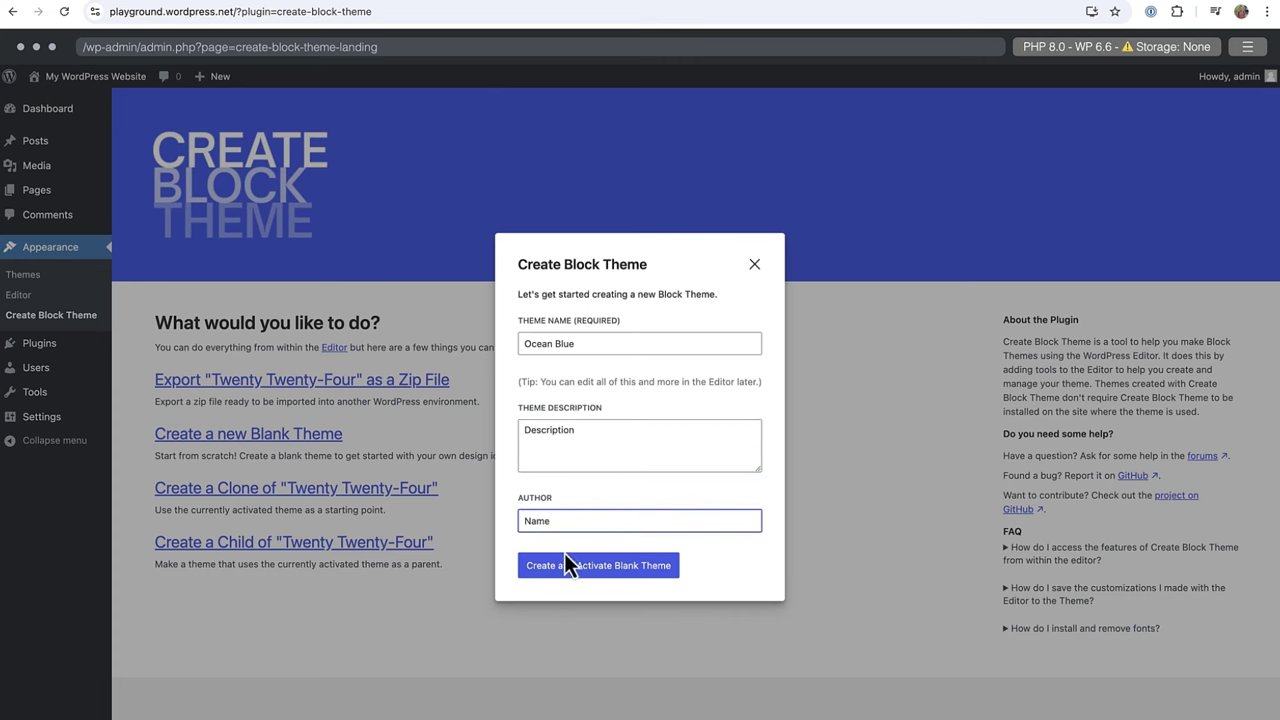
{"action": "left_click", "coordinate": [568, 565]}
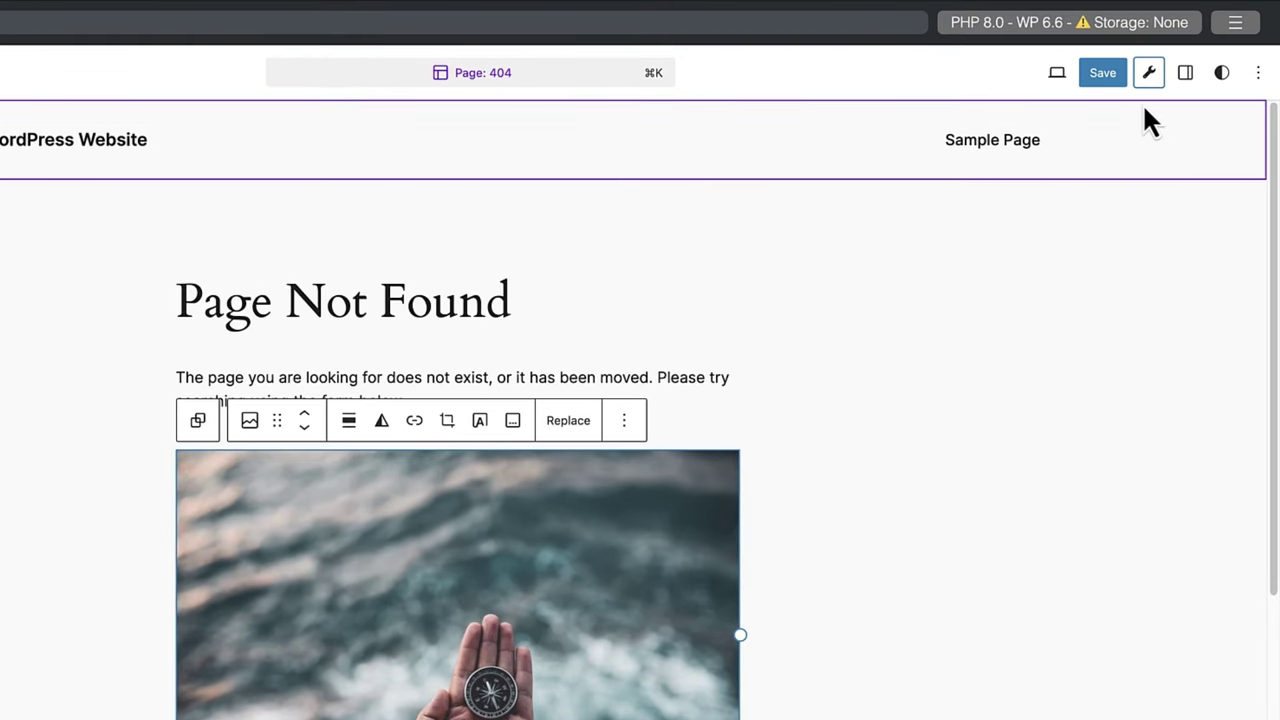
Step: Open the Create Block Theme tools while editing the 404 template
{"action": "left_click", "coordinate": [1152, 80]}
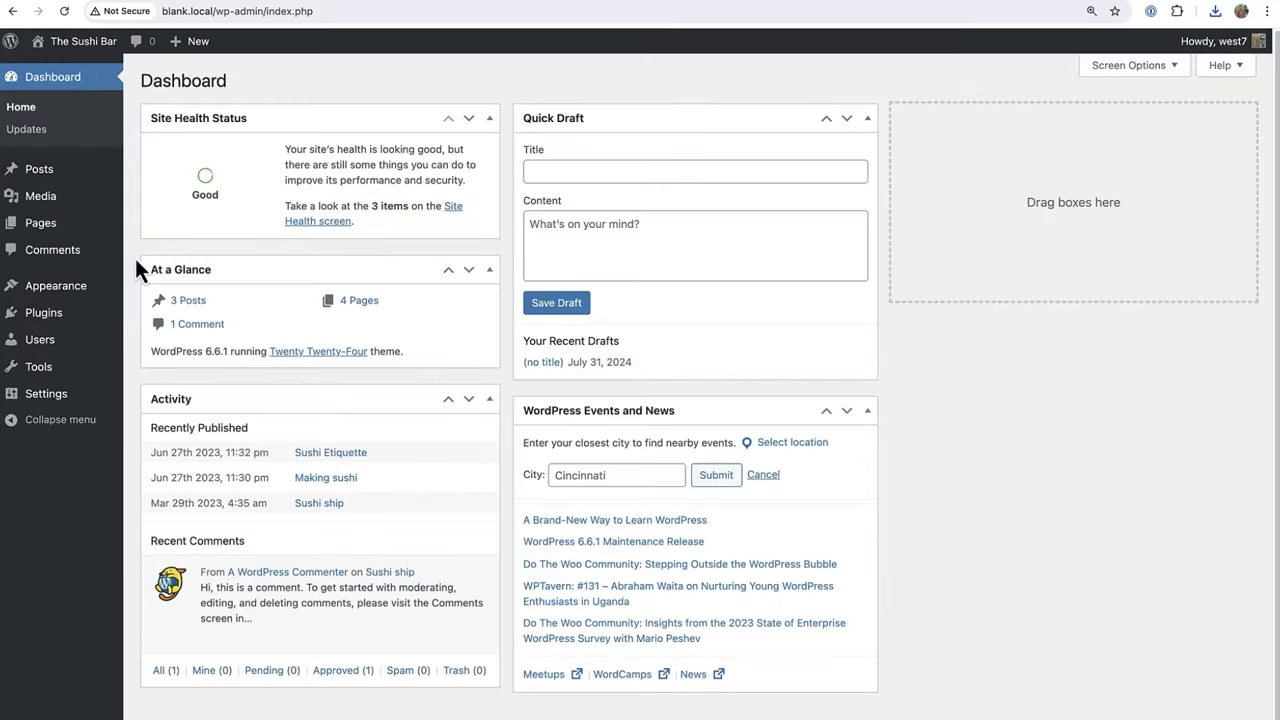
Step: Install a new theme on the WordPress site by uploading ocean-blue.zip from the Downloads folder, and activate it
{"action": "mouse_move", "coordinate": [77, 286]}
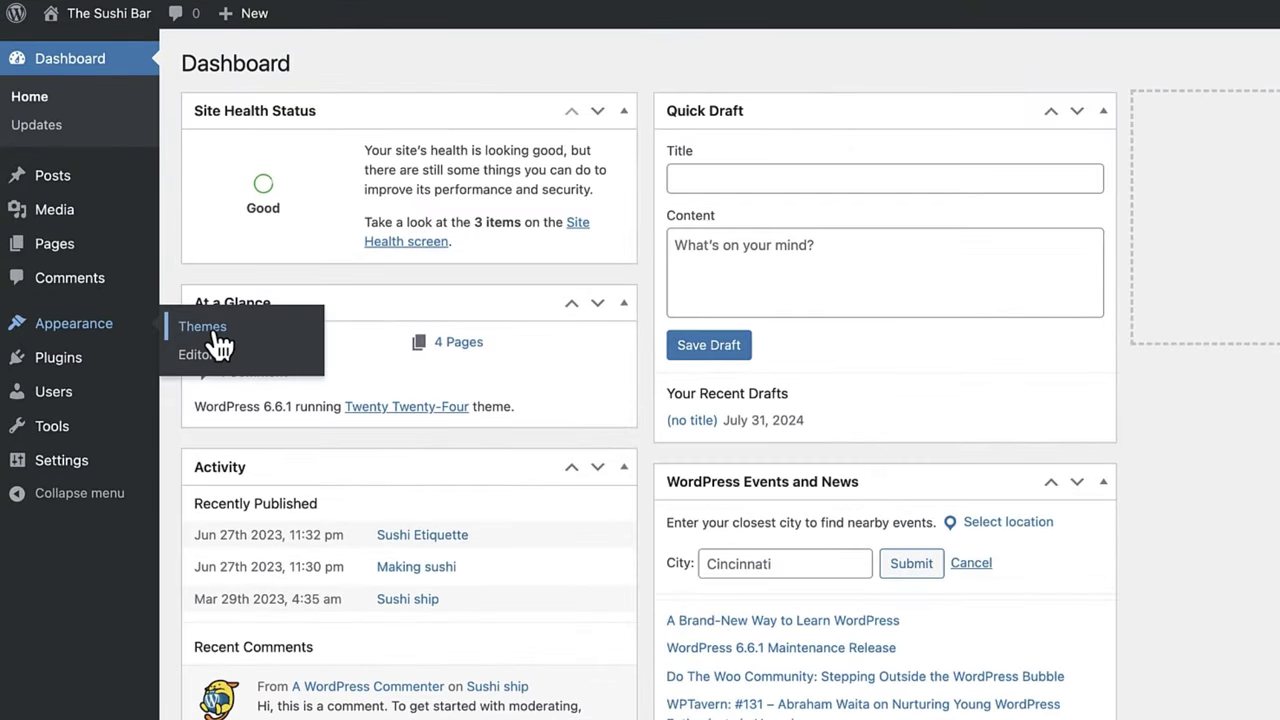
{"action": "left_click", "coordinate": [204, 328]}
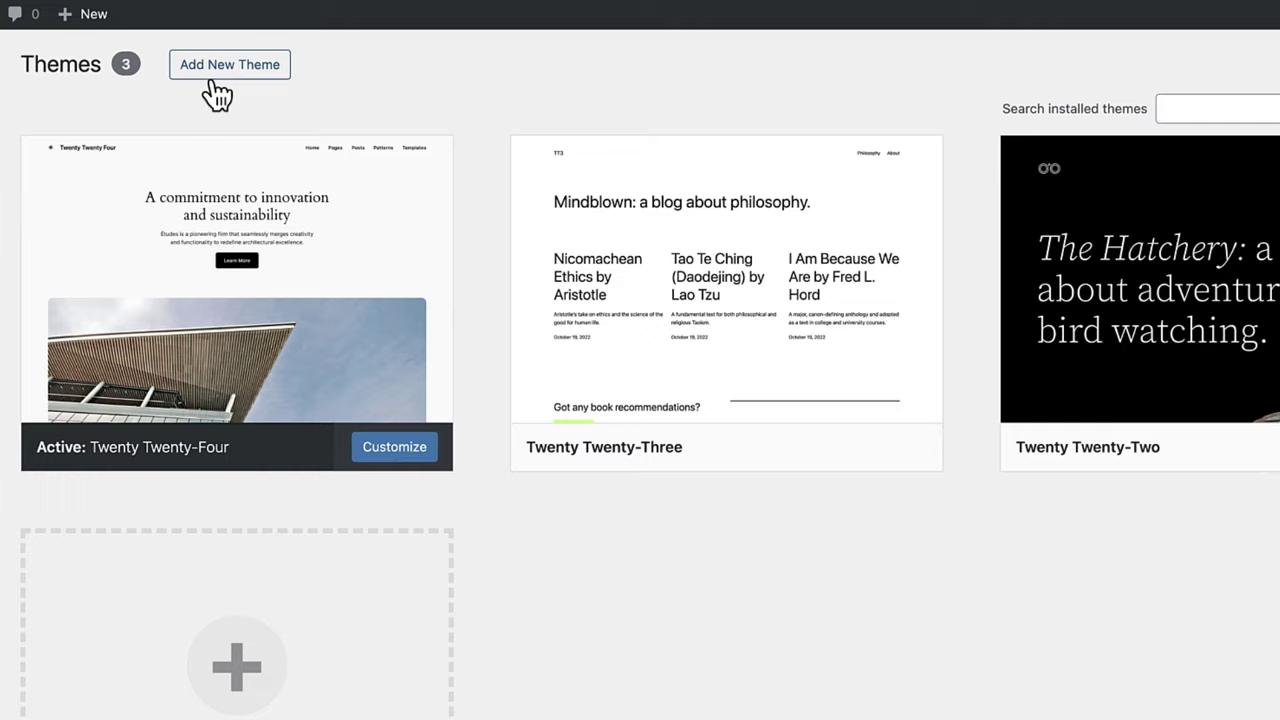
{"action": "left_click", "coordinate": [214, 82]}
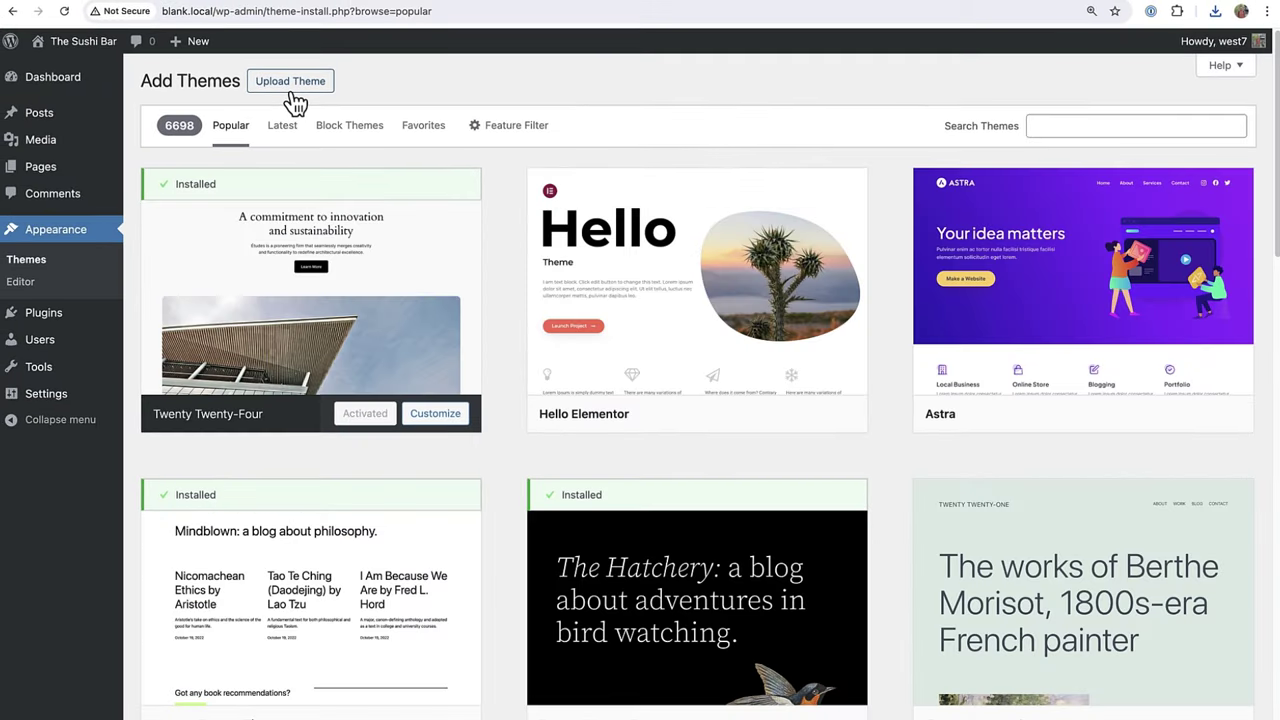
{"action": "left_click", "coordinate": [296, 88]}
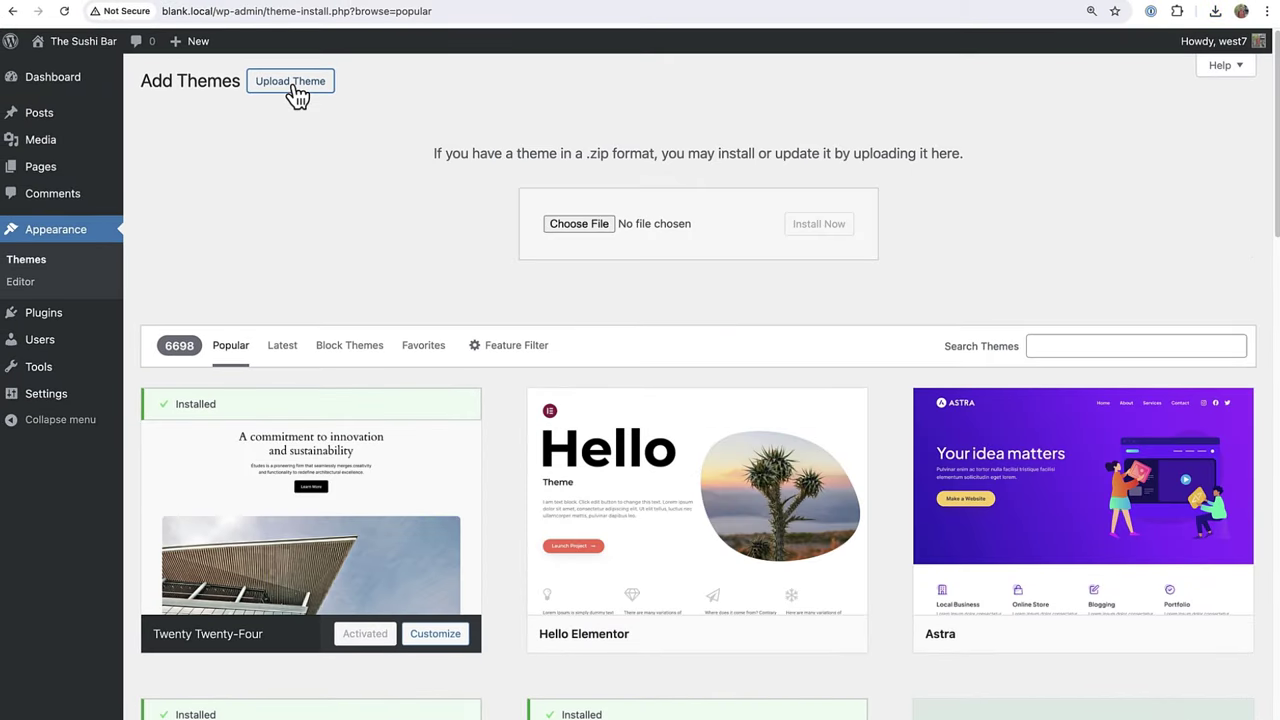
{"action": "left_click", "coordinate": [566, 224]}
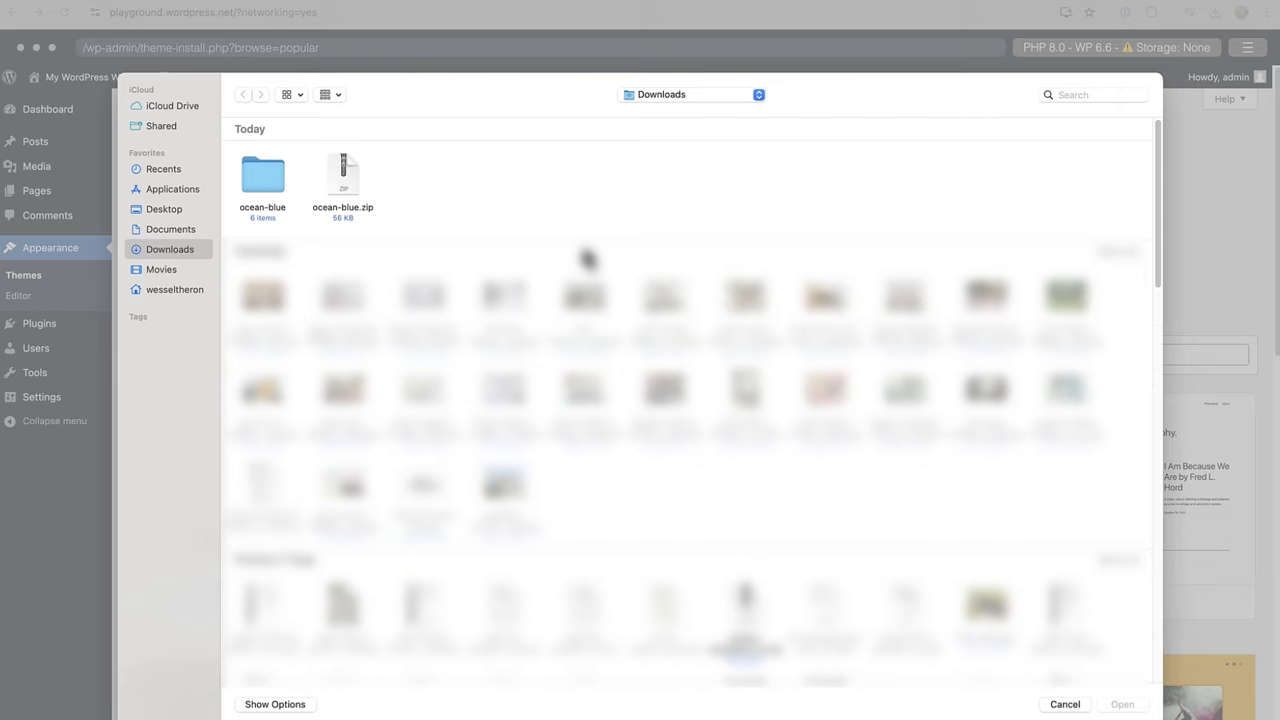
{"action": "left_click", "coordinate": [349, 183]}
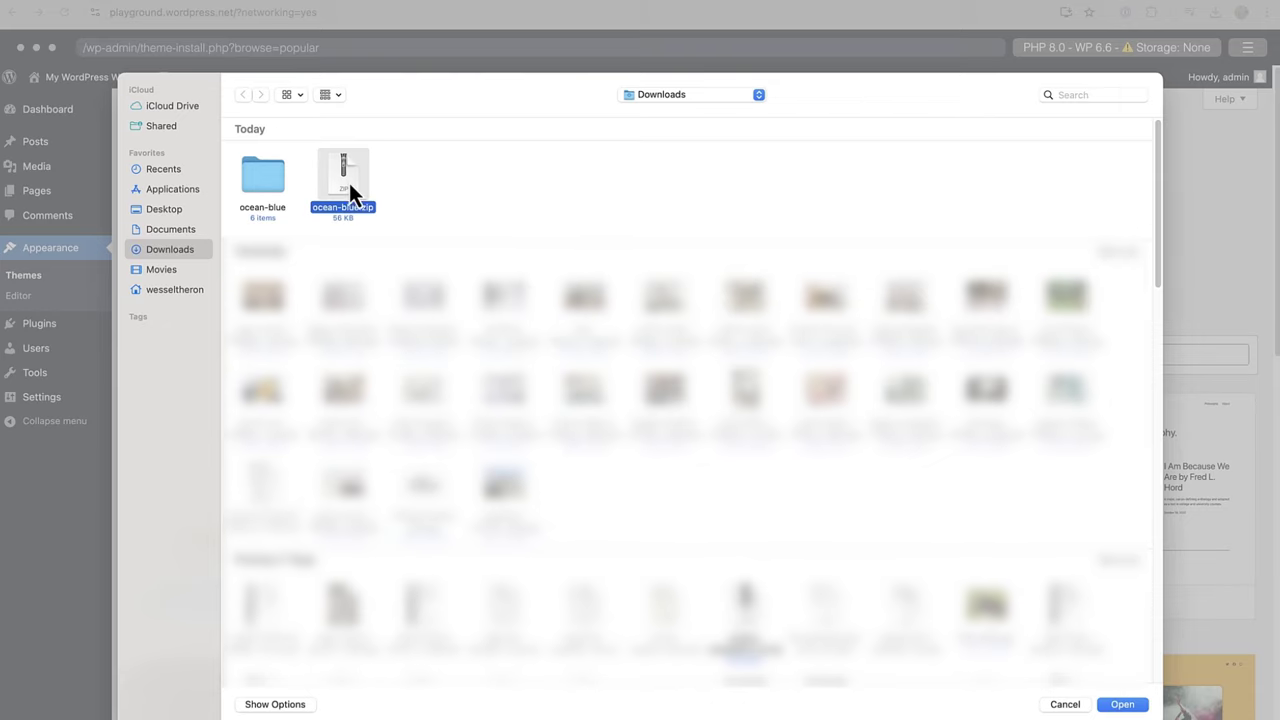
{"action": "left_click", "coordinate": [1110, 704]}
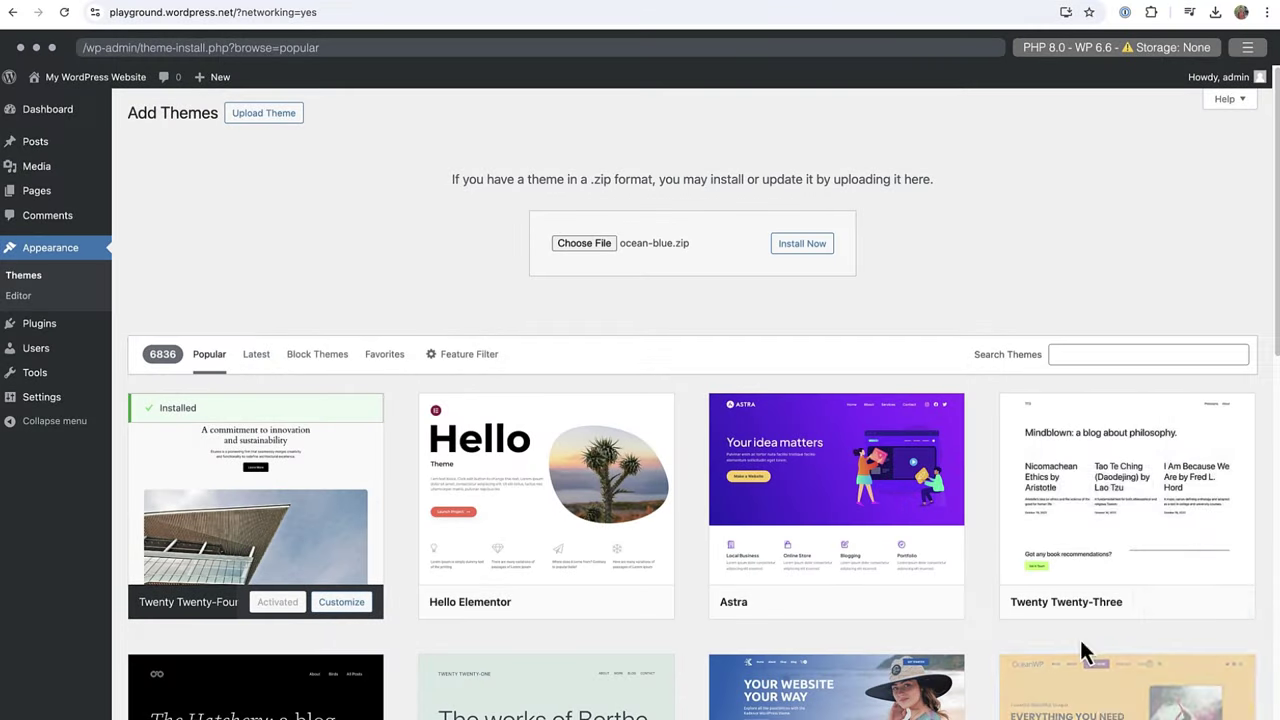
{"action": "left_click", "coordinate": [807, 248]}
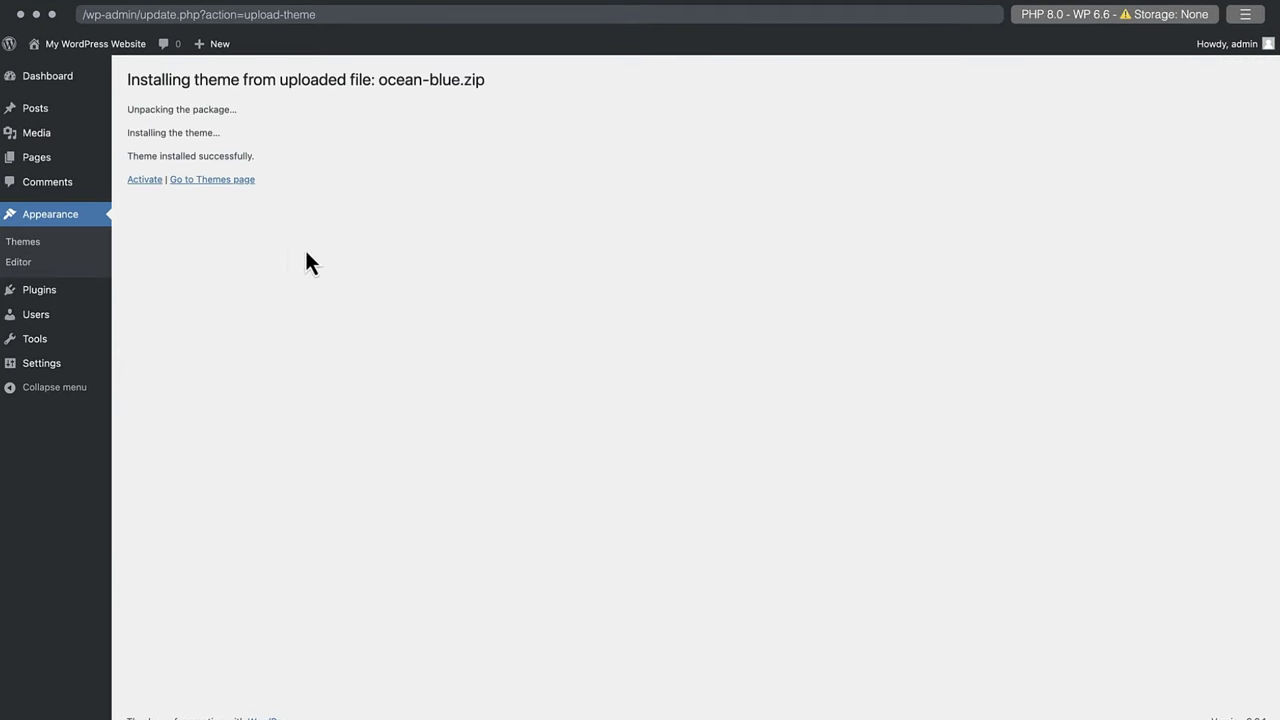
{"action": "left_click", "coordinate": [143, 180]}
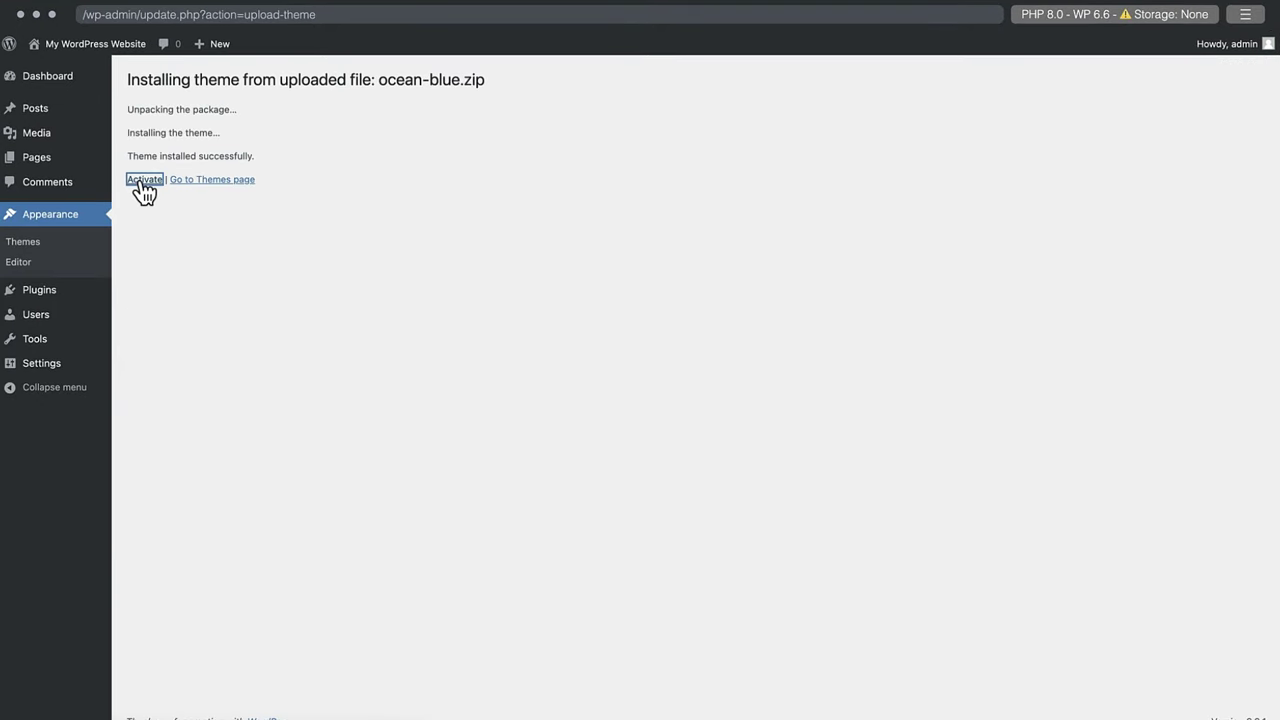